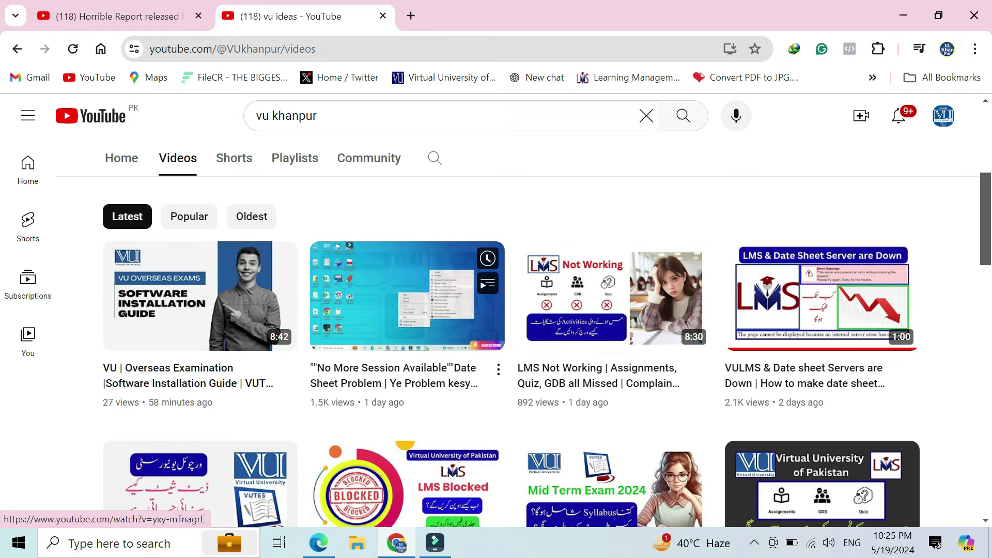
Step: Switch to the Edge window showing the exam city page and open the Make Your Datesheet page
scroll(407, 296, "up", 2)
scroll(407, 296, "up", 2)
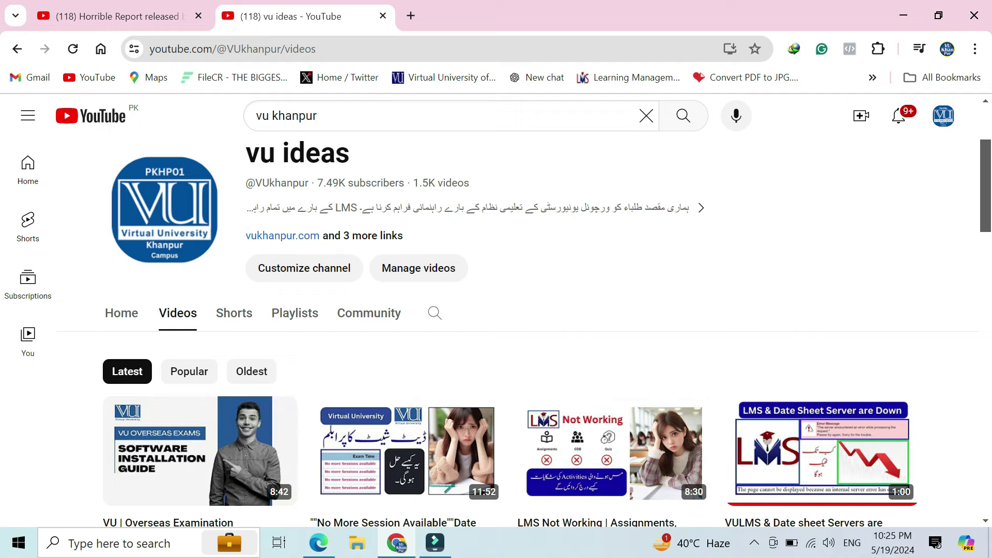
mouse_move(319, 542)
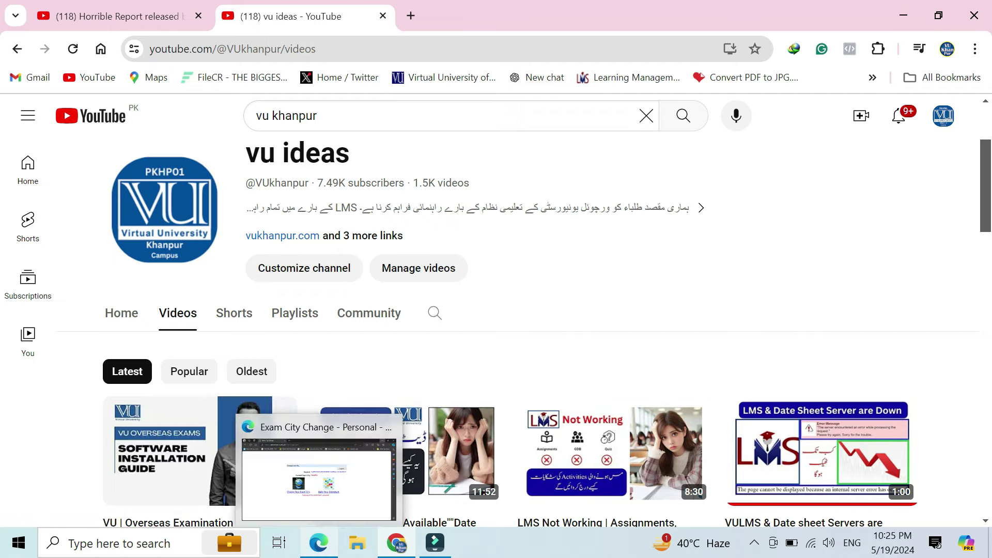
left_click(317, 478)
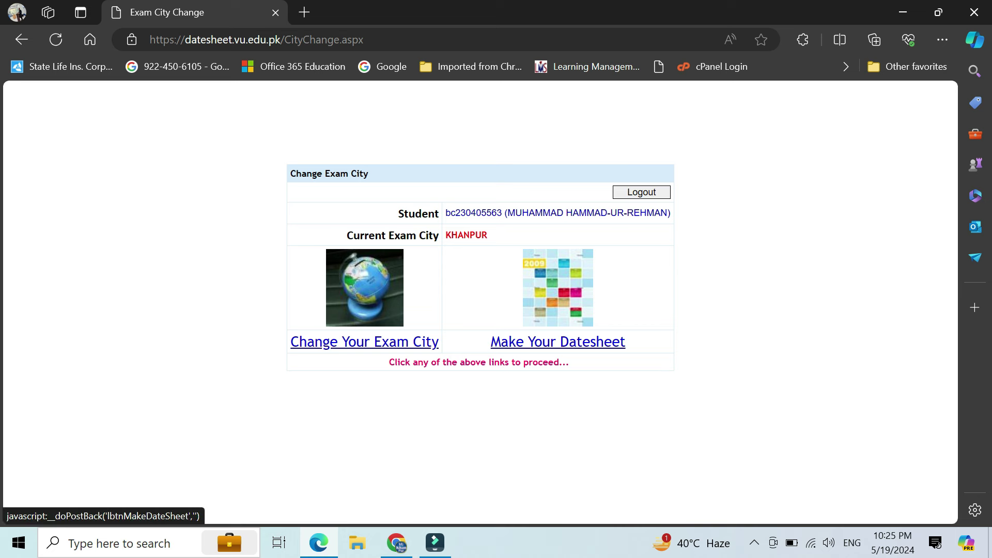
left_click(559, 342)
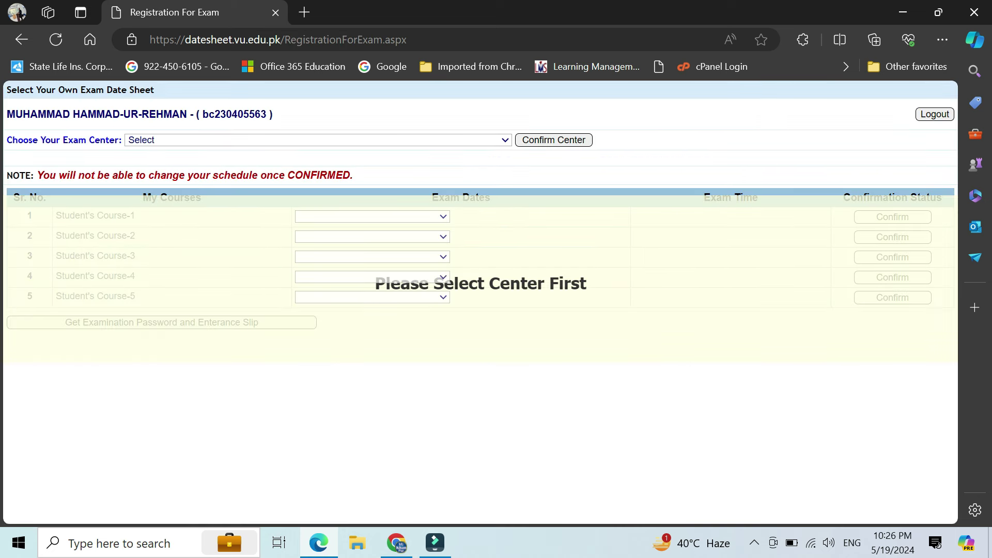
Step: Choose PKHP01 - Virtual University Quaid-e-Millat Road Campus, Khanpur as the exam center and confirm it
left_click(317, 140)
key("Down")
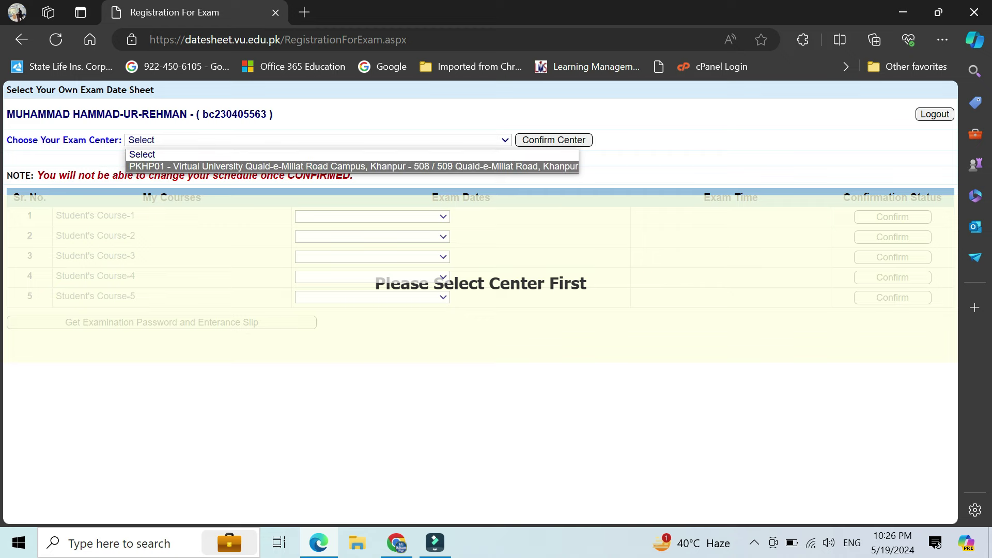
key("Return")
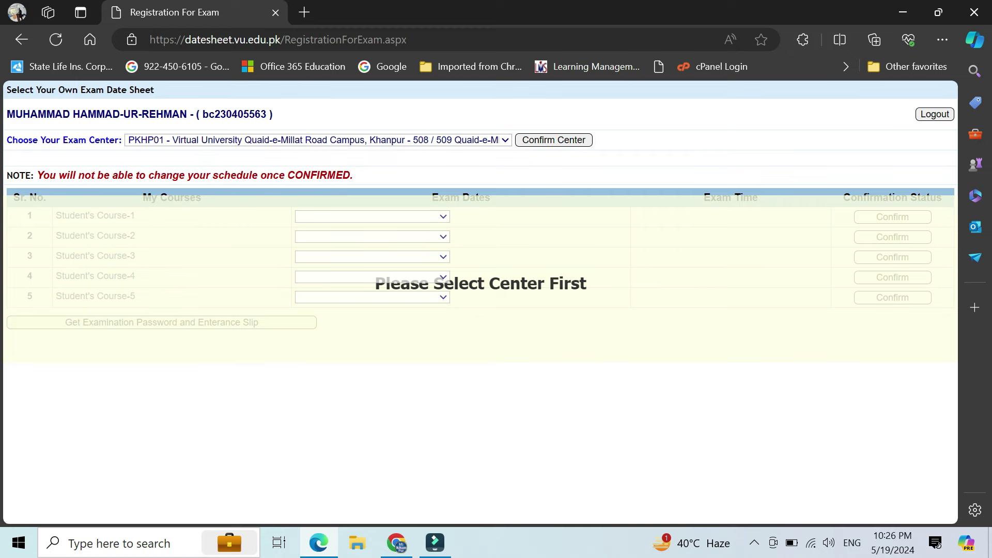
key("Tab")
key("Return")
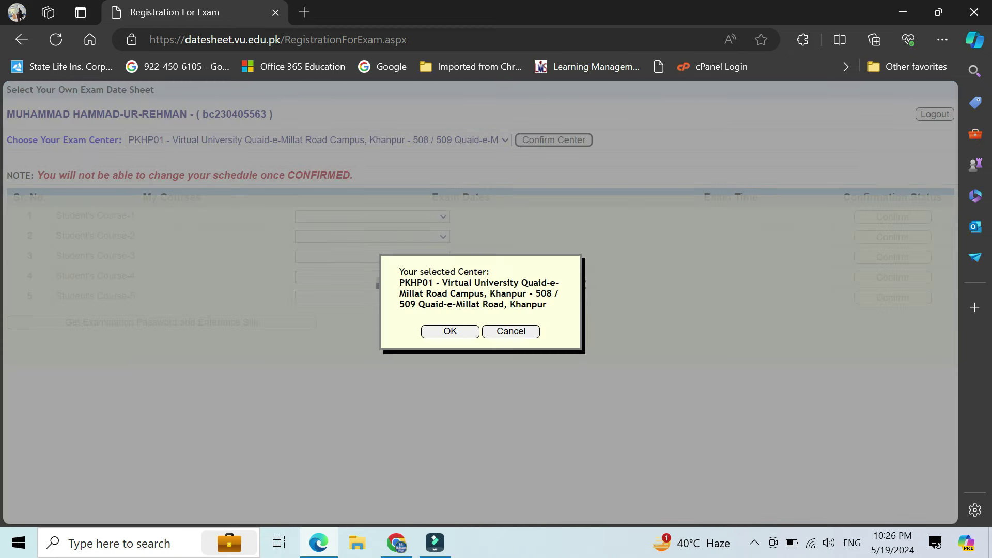
key("Return")
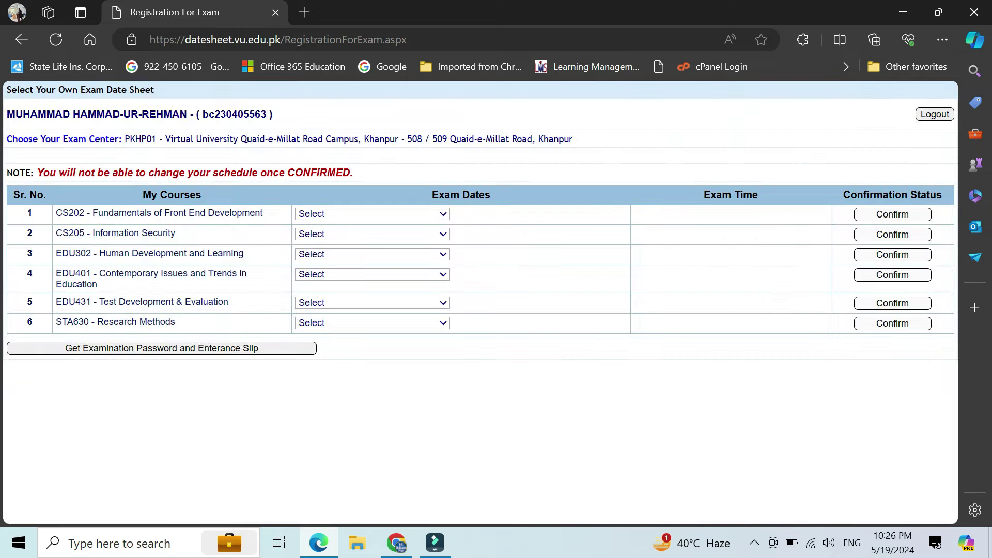
Step: Try exam dates Thu, May 30 2024 for CS202 and Fri, May 31 2024 for CS205
left_click(372, 213)
left_click(371, 240)
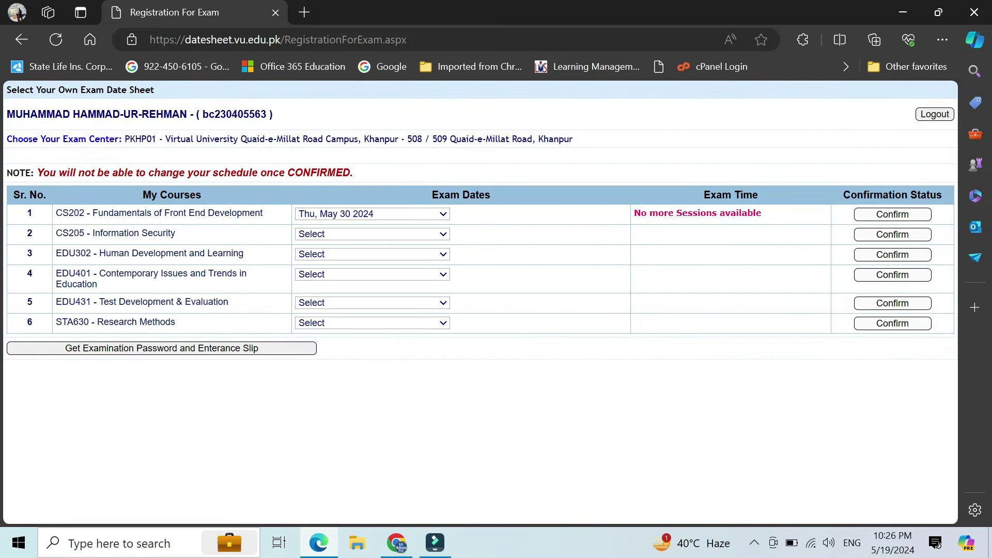
key("alt+Down")
key("Down")
key("Down")
key("Return")
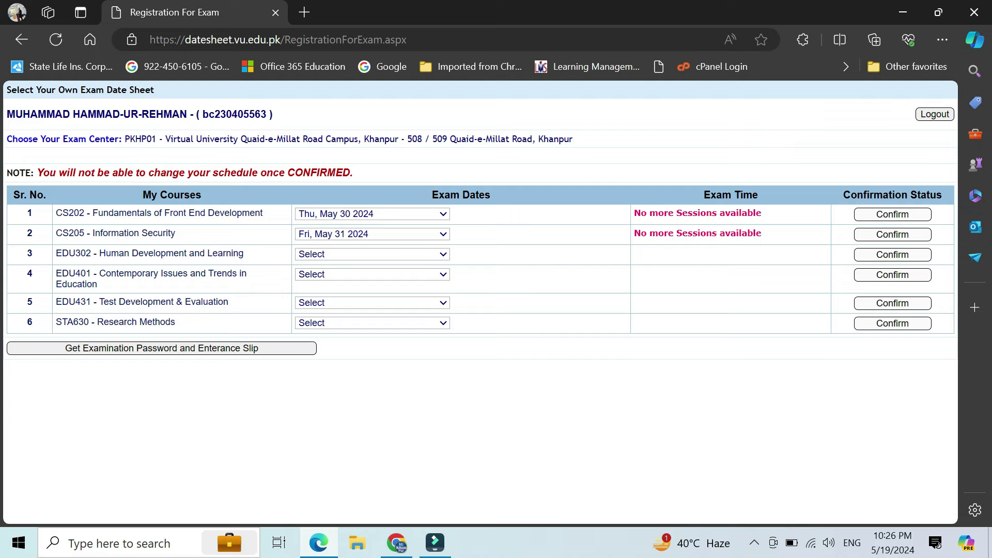
Step: Try Sun, June 02 2024 as the exam date for EDU302 - Human Development and Learning
key("alt+Down")
key("Down")
key("Down")
key("Down")
key("Down")
key("Return")
Step: Try Tue, June 04 2024 as the exam date for EDU401 - Contemporary Issues and Trends in Education
key("alt+Down")
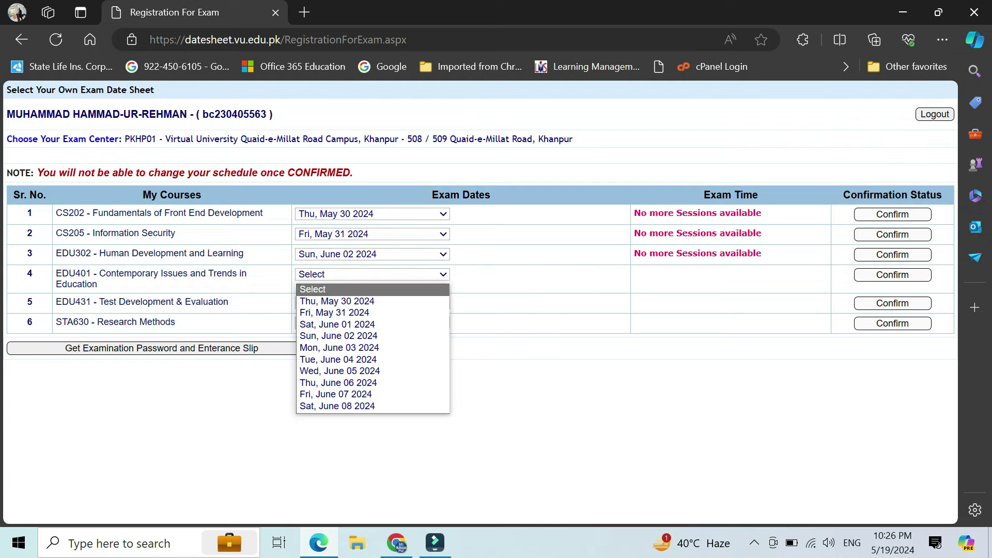
key("Down")
key("Down")
key("Down")
key("Down")
key("Down")
key("Down")
key("Return")
Step: Try Wed, June 05 2024 as the exam date for EDU431 - Test Development & Evaluation
key("alt+Down")
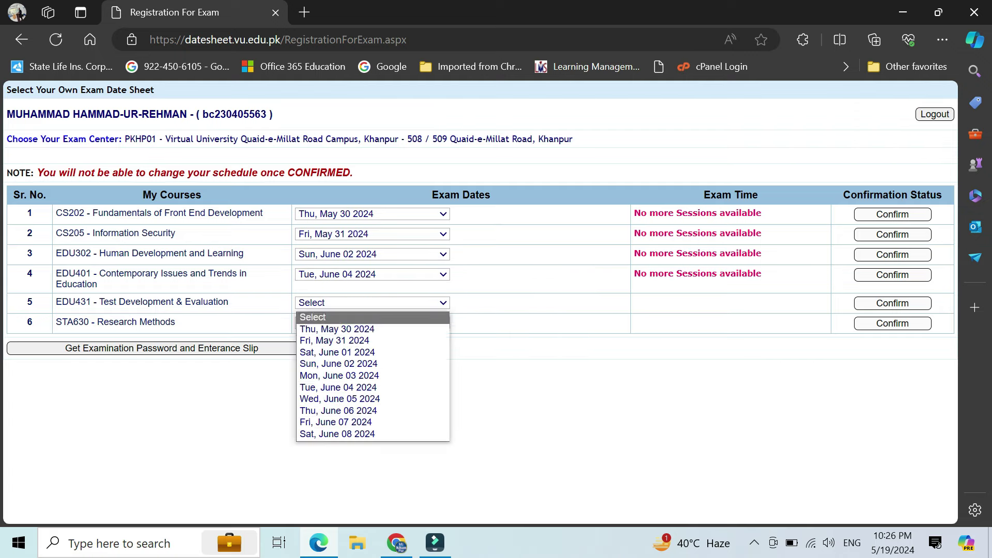
key("Down")
key("Down")
key("Down")
key("Down")
key("Down")
key("Down")
key("Down")
key("Return")
Step: Try Sat, June 08 2024 as the exam date for STA630 - Research Methods
key("alt+Down")
key("Down")
key("Down")
key("Down")
key("Down")
key("Down")
key("Down")
key("Down")
key("Down")
key("Down")
key("Down")
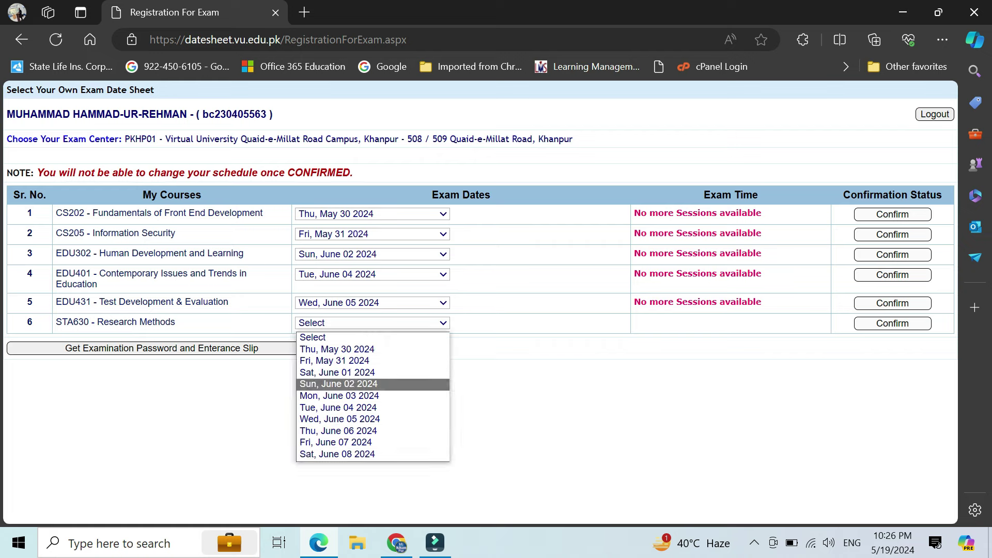
key("Return")
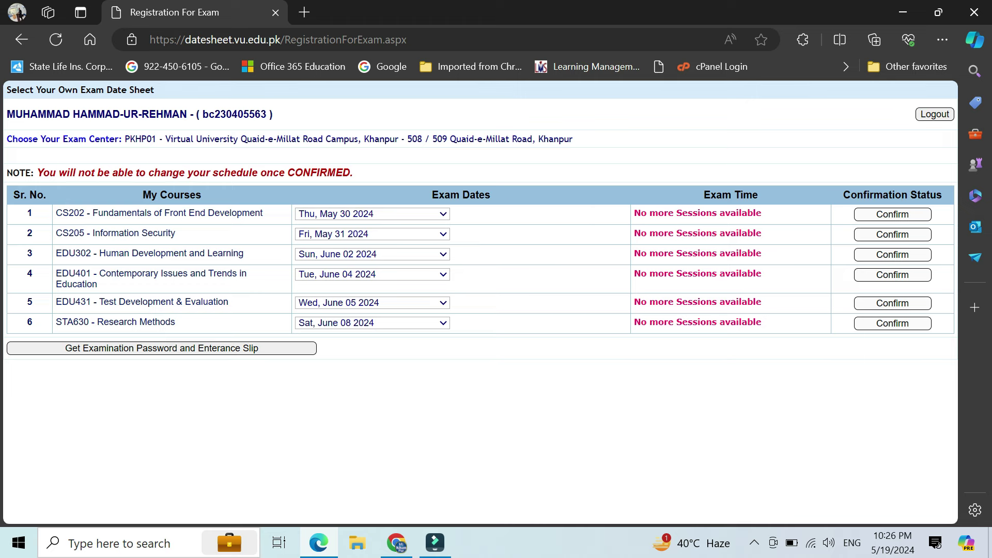
Step: Reload the date sheet page, then select and confirm the PKHP01 Khanpur campus as the exam center
key("F5")
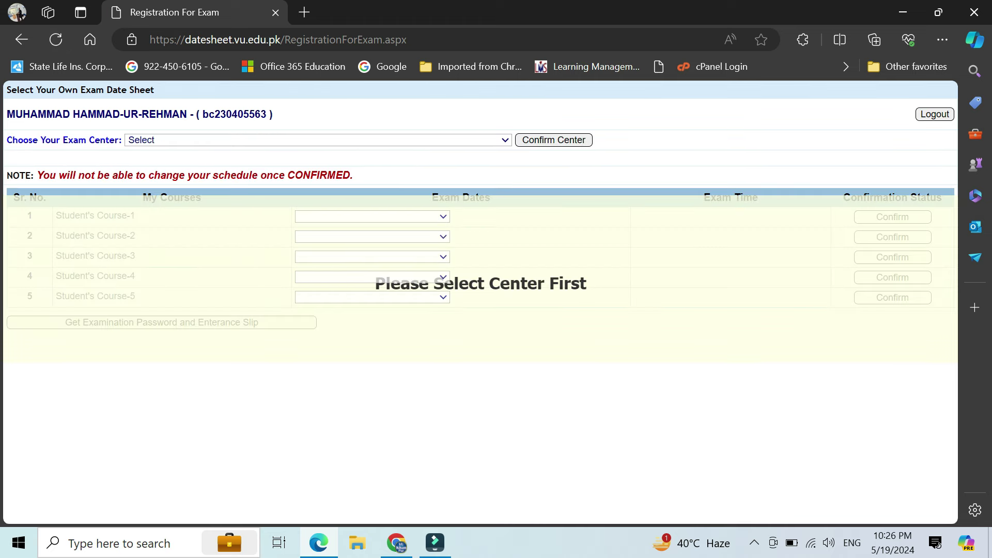
left_click(317, 140)
left_click(352, 166)
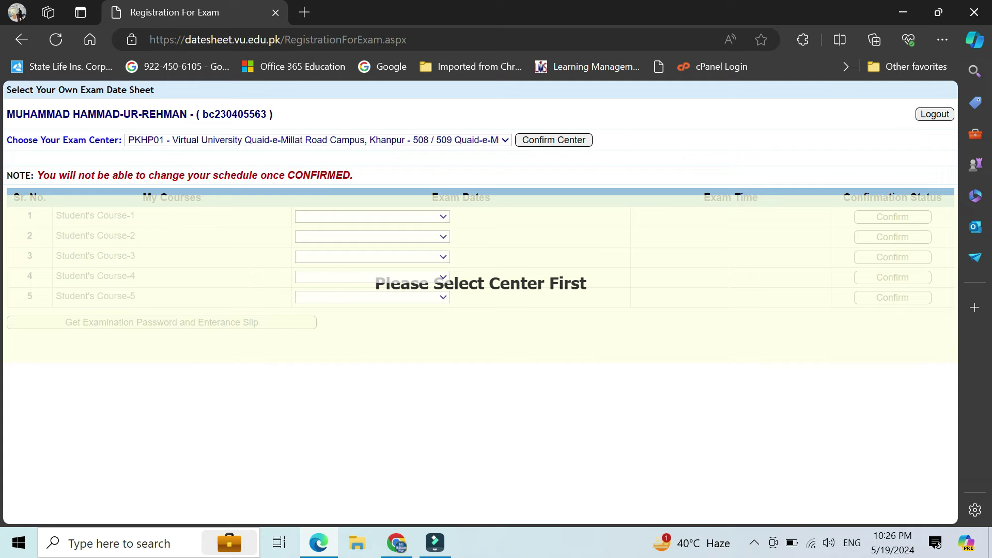
left_click(553, 140)
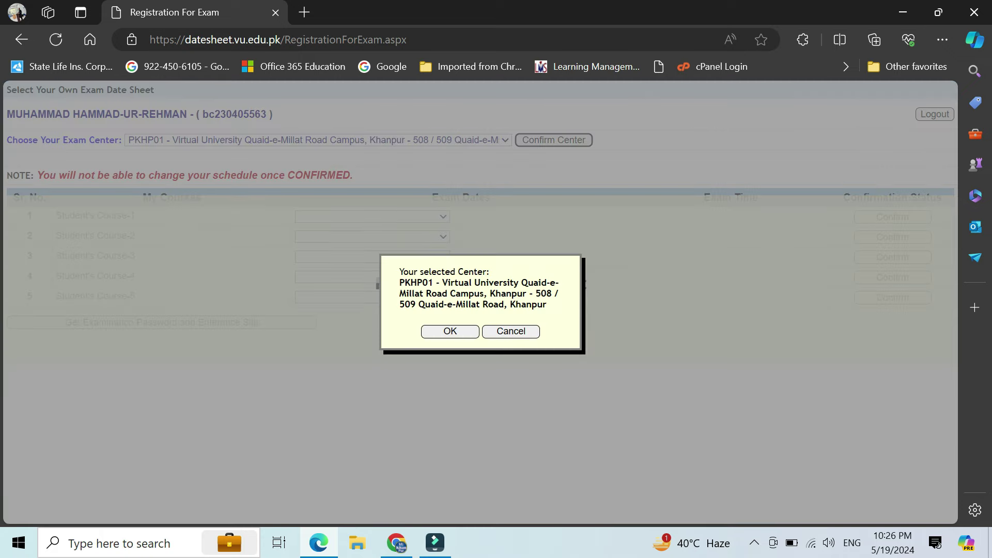
key("Return")
Step: Schedule CS202 - Fundamentals of Front End Development for Thu, May 30 2024 at 08:00am and confirm the booking
key("alt+Down")
key("Down")
key("Return")
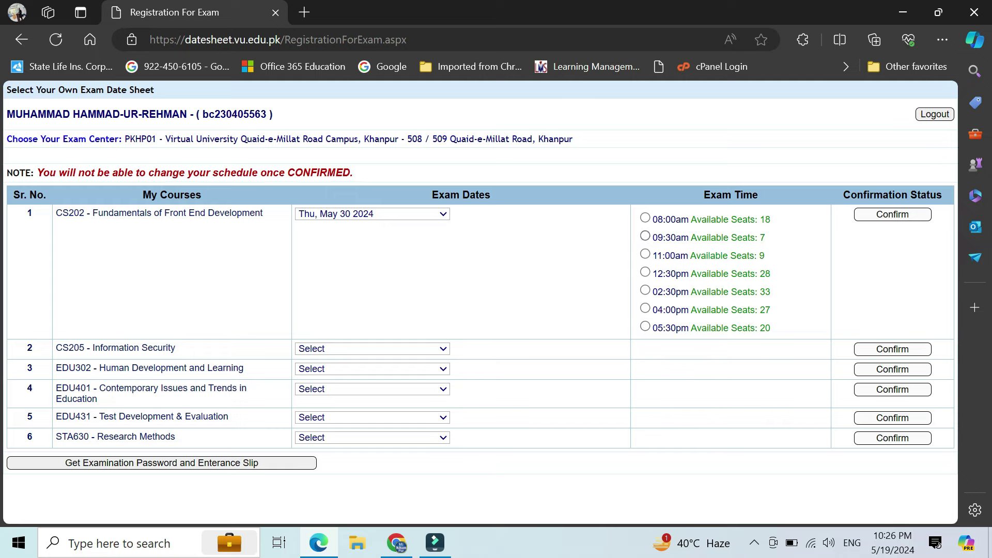
left_click(645, 218)
left_click(892, 214)
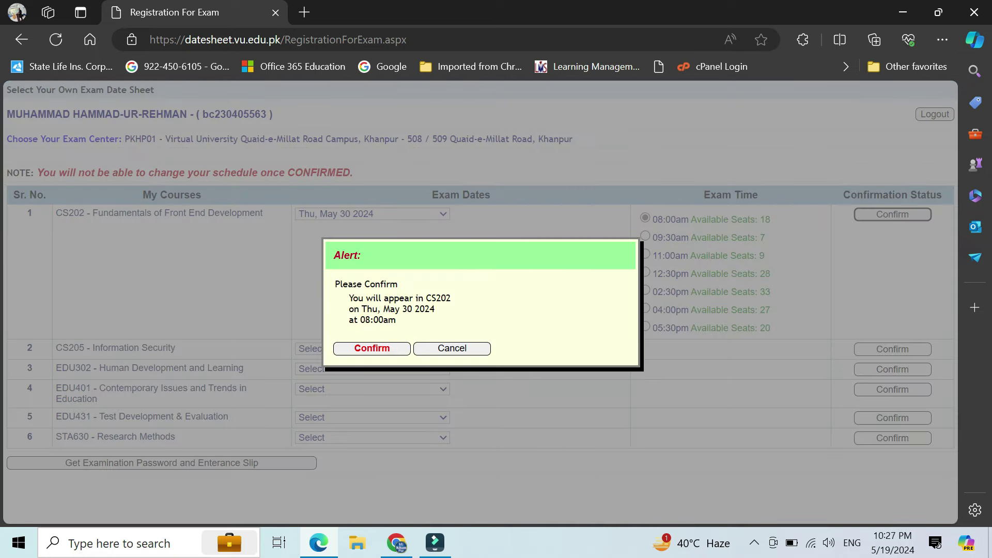
left_click(372, 348)
Step: Schedule CS205 - Information Security for Thu, May 30 2024 at 09:30am and confirm the booking
left_click(372, 231)
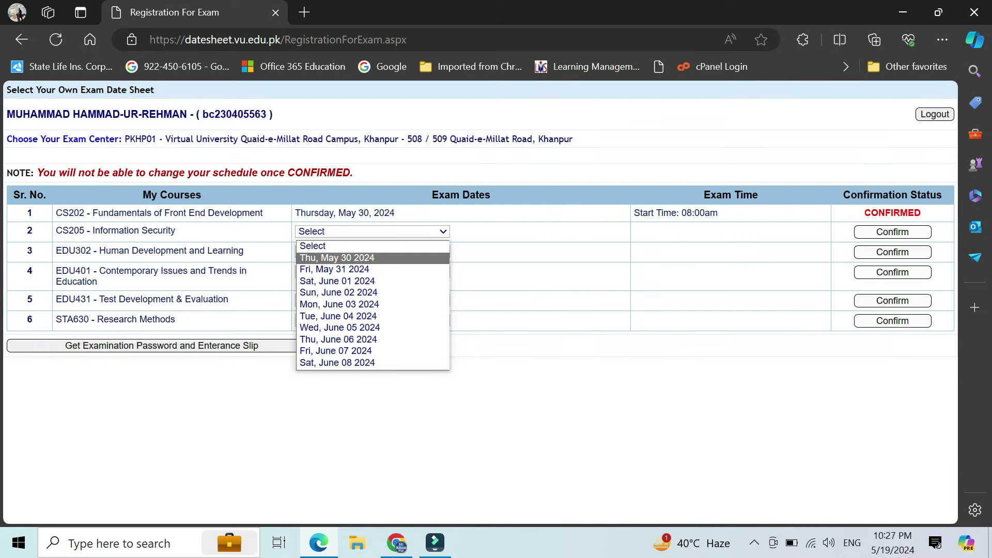
left_click(372, 258)
left_click(645, 235)
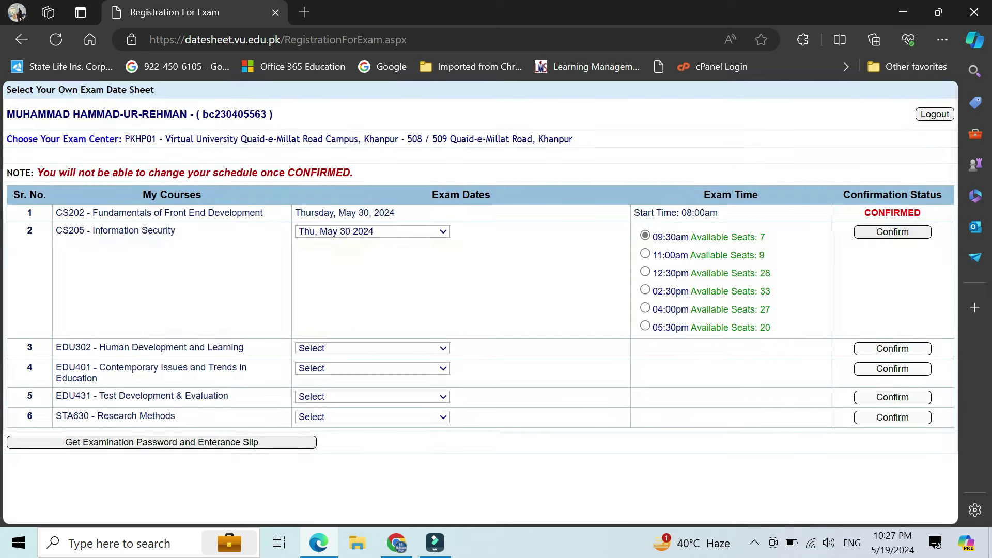
left_click(892, 231)
left_click(372, 348)
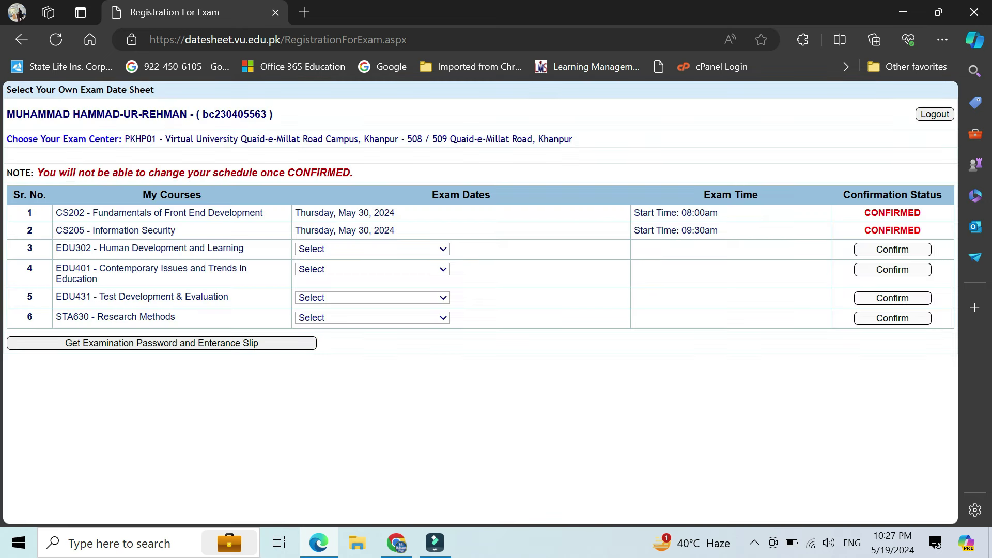
Step: Schedule EDU302 - Human Development and Learning for Sun, June 02 2024 at 08:00am and confirm the booking
left_click(372, 248)
key("Down")
key("Down")
key("Down")
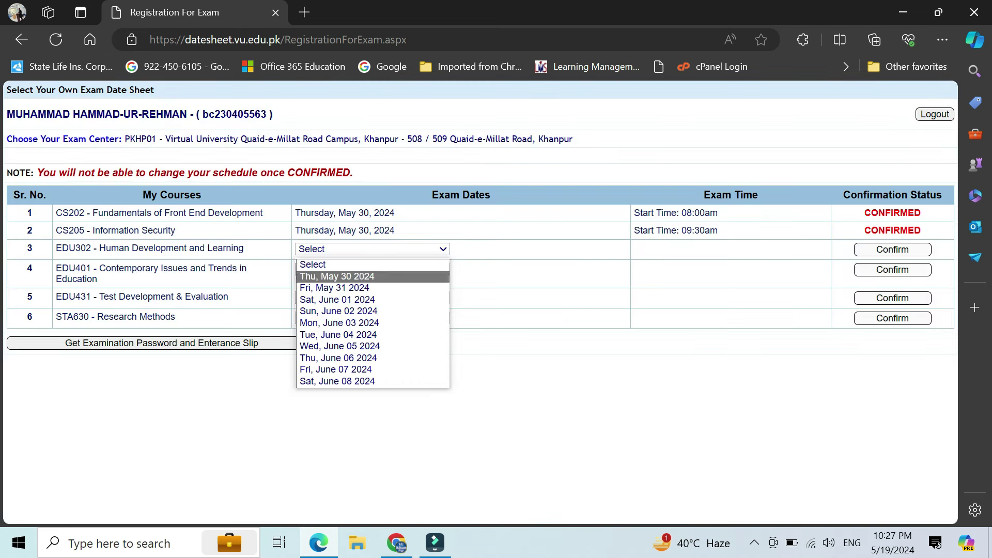
key("Down")
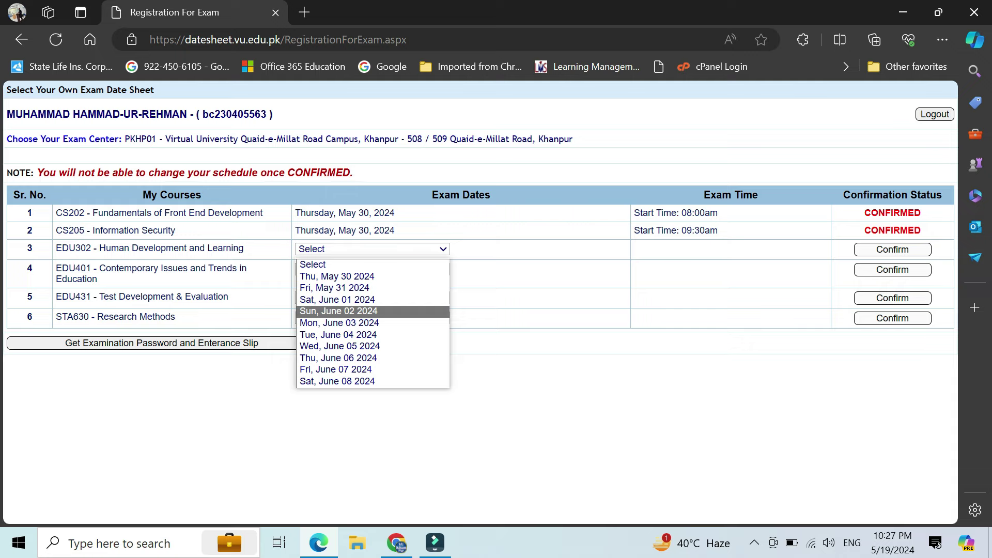
key("Return")
left_click(645, 252)
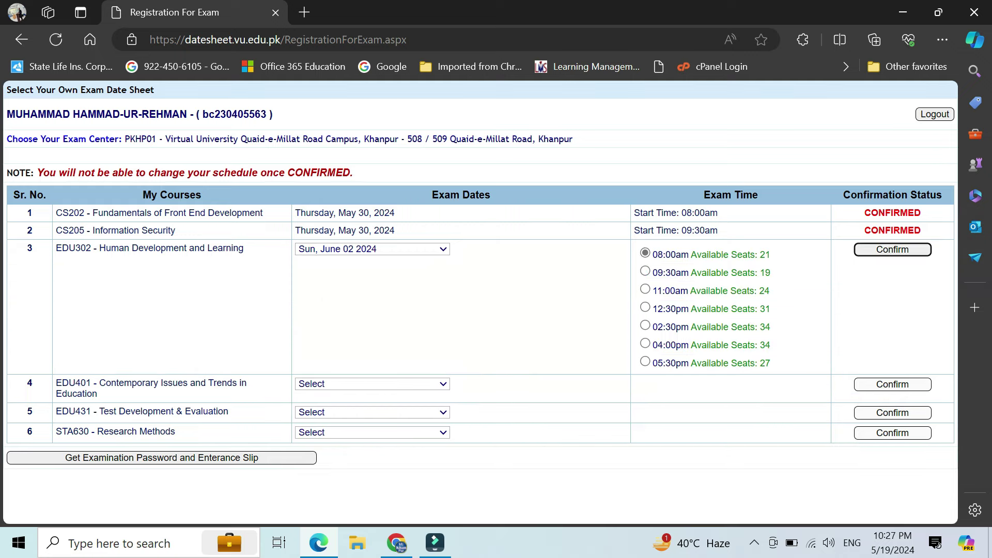
left_click(892, 250)
key("Return")
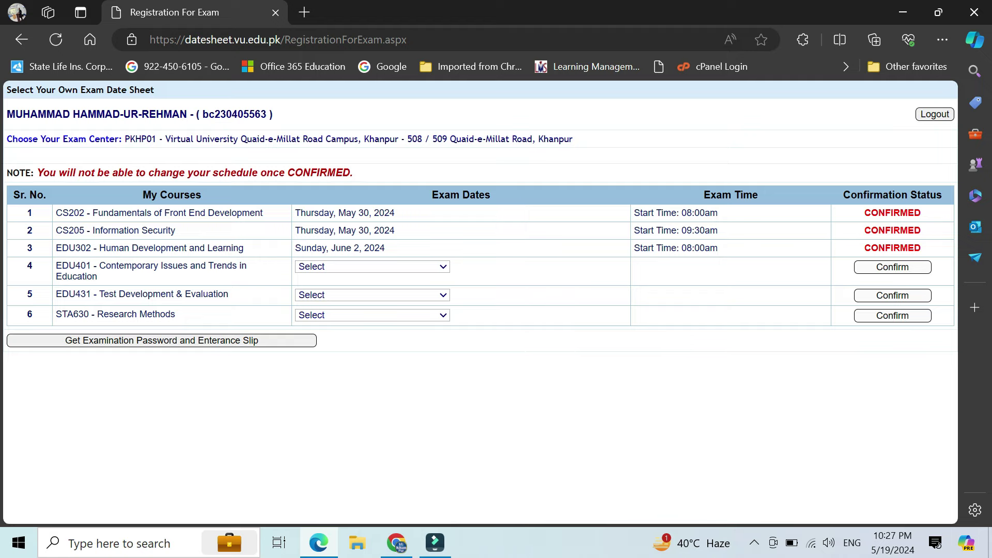
Step: Schedule EDU401 - Contemporary Issues and Trends in Education for Sun, June 02 2024 at 09:30am and confirm the booking
left_click(372, 267)
left_click(371, 329)
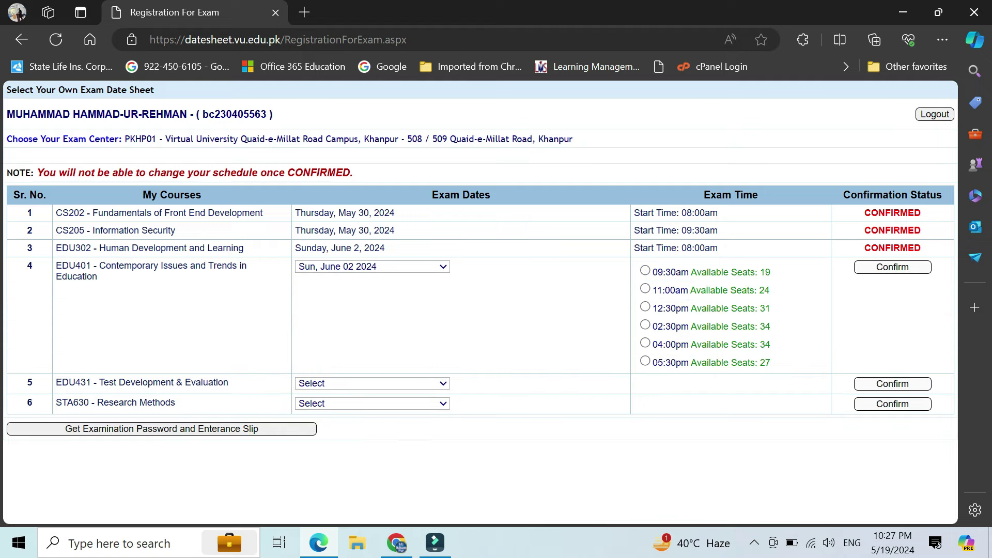
left_click(645, 270)
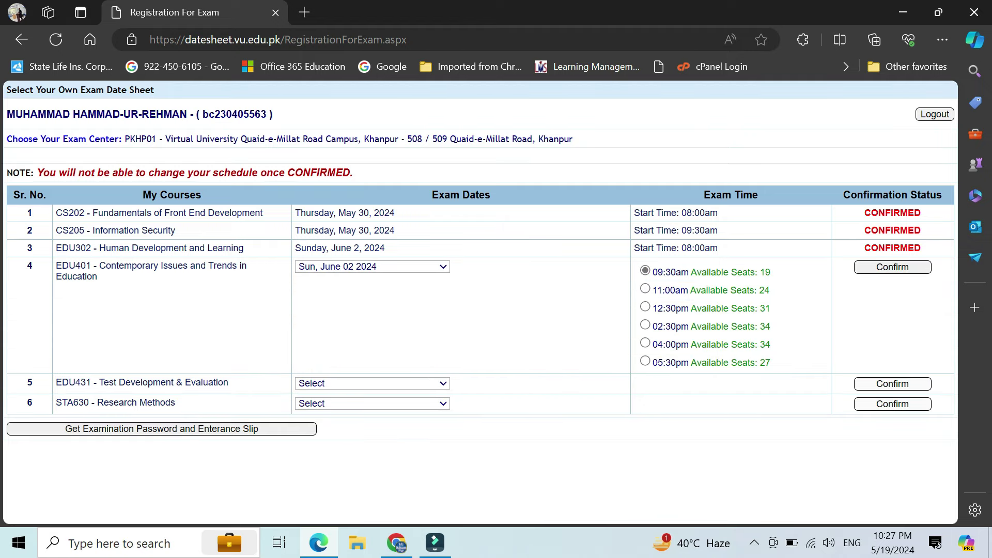
left_click(892, 267)
key("Return")
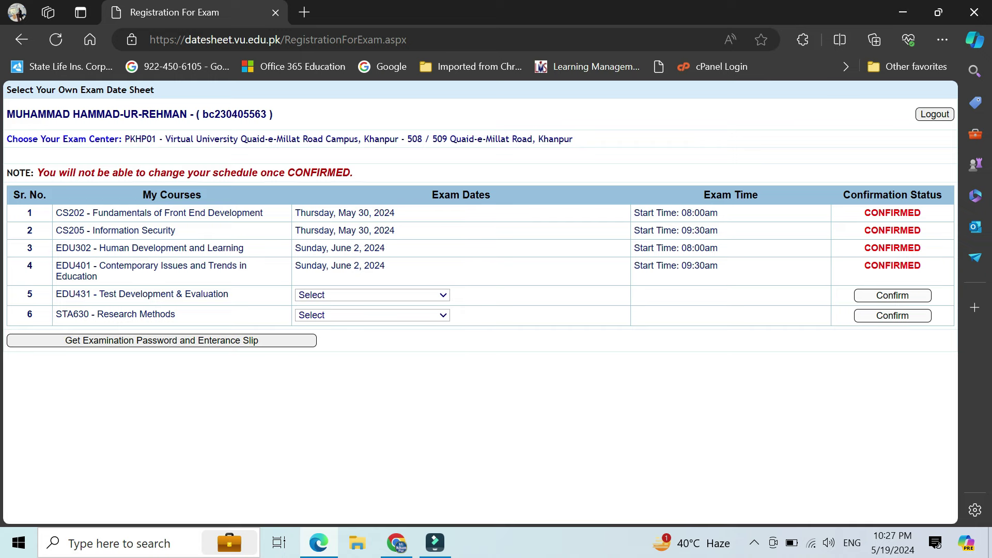
Step: Schedule EDU431 - Test Development & Evaluation for Wed, June 05 2024 at 08:00am and confirm the booking
left_click(372, 295)
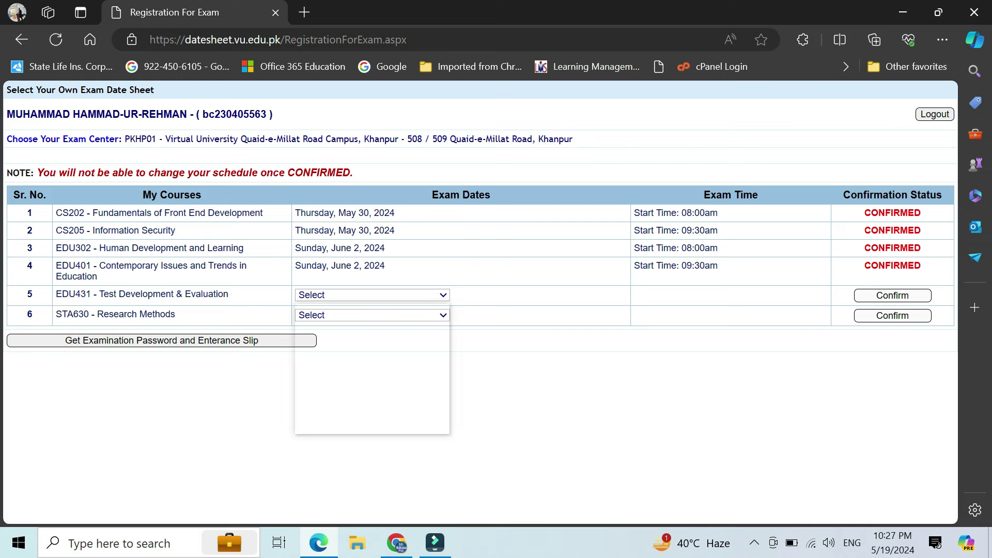
key("Down")
key("Down")
key("Down")
key("Down")
key("Down")
key("Down")
key("Down")
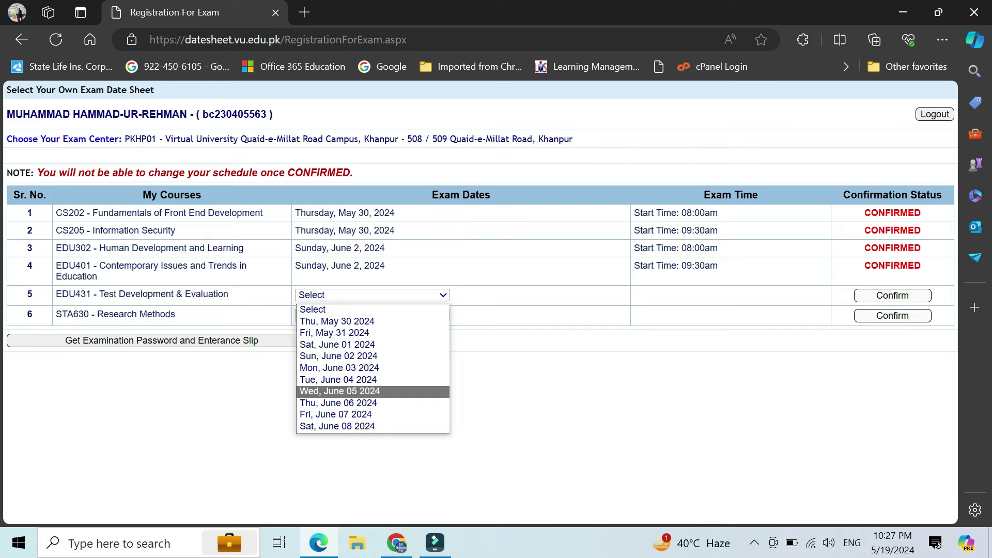
key("Return")
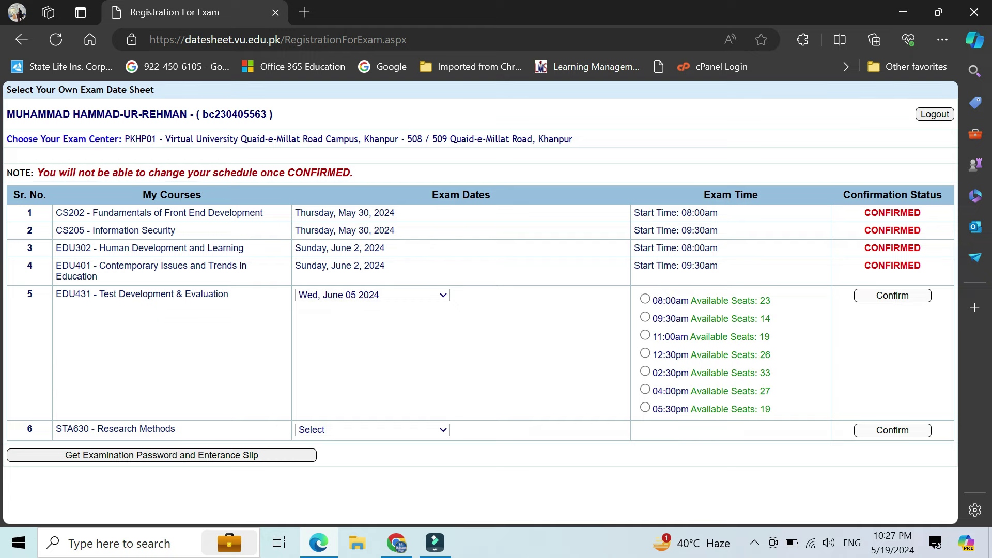
left_click(645, 299)
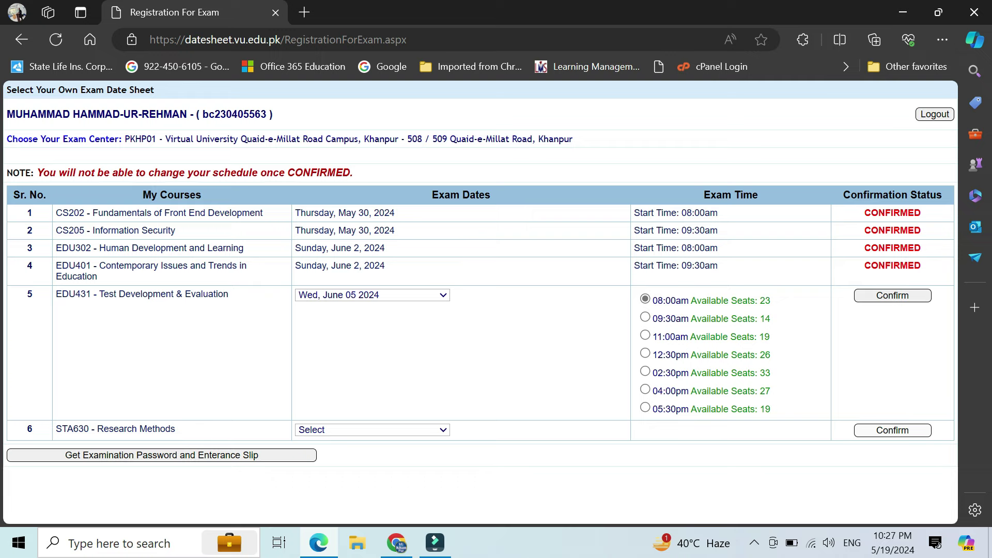
left_click(892, 295)
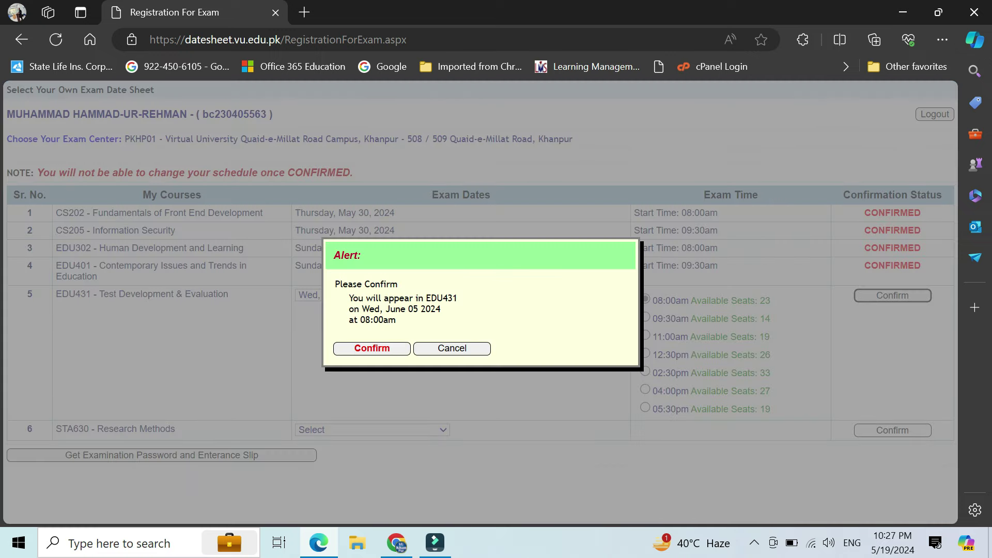
left_click(372, 349)
Step: Schedule STA630 - Research Methods for Wed, June 05 2024 at 09:30am and confirm the booking
left_click(372, 312)
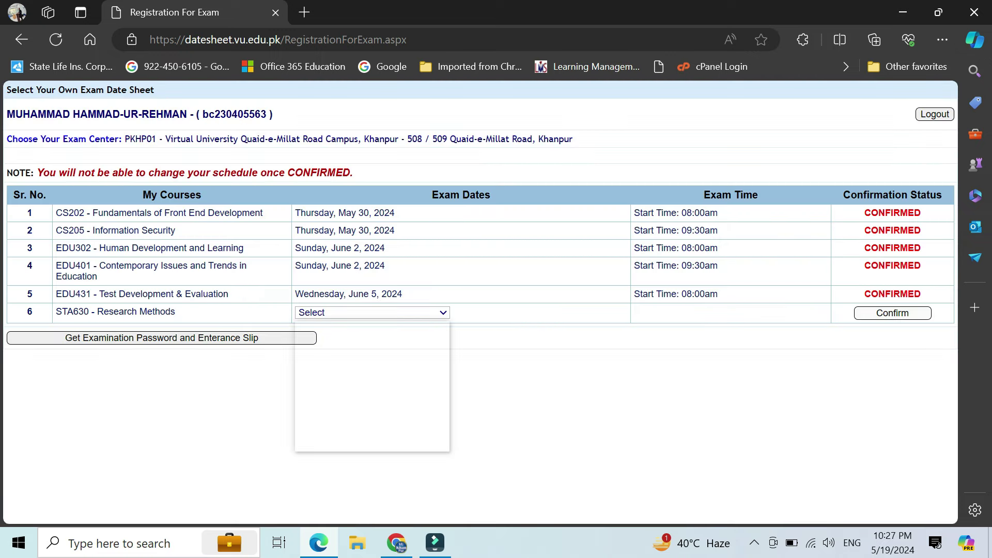
left_click(371, 409)
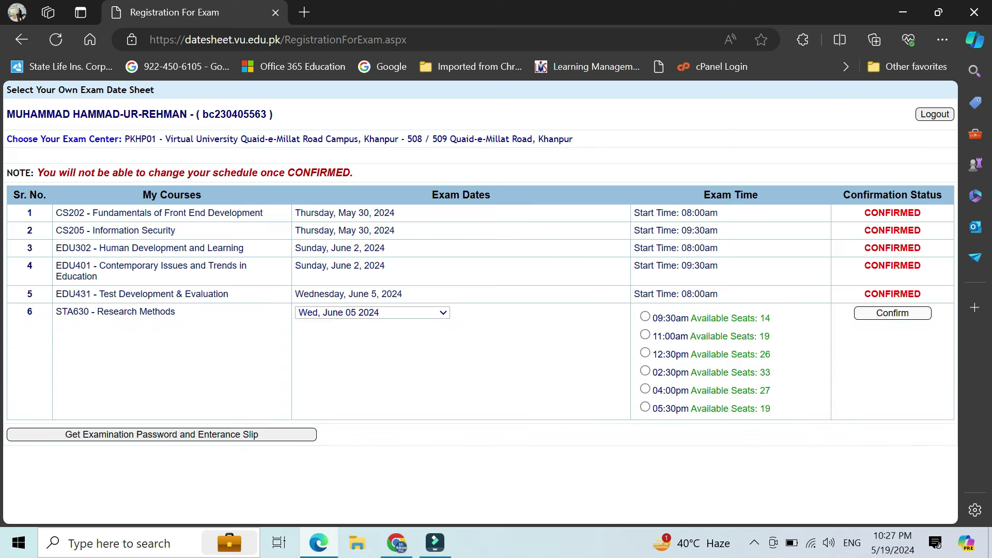
left_click(645, 316)
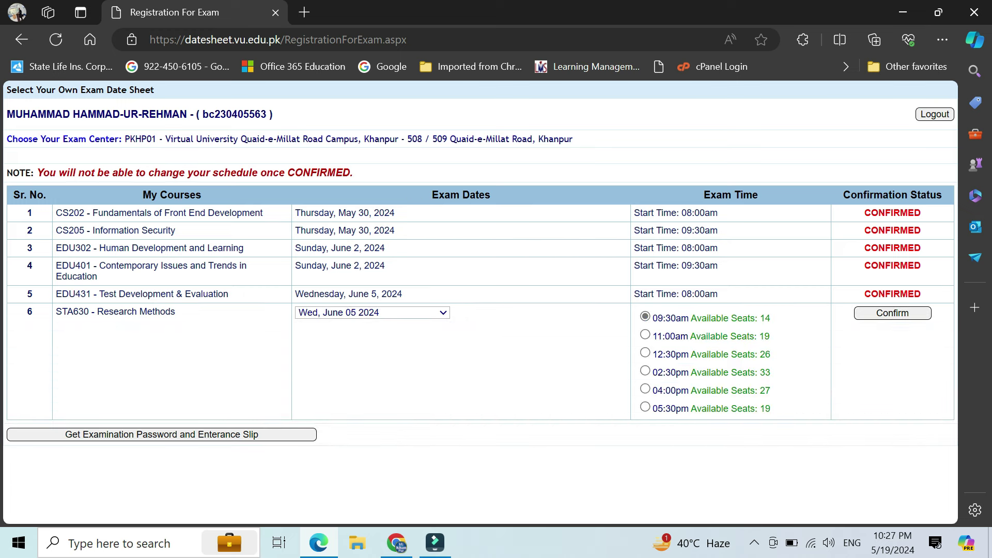
left_click(892, 314)
left_click(372, 348)
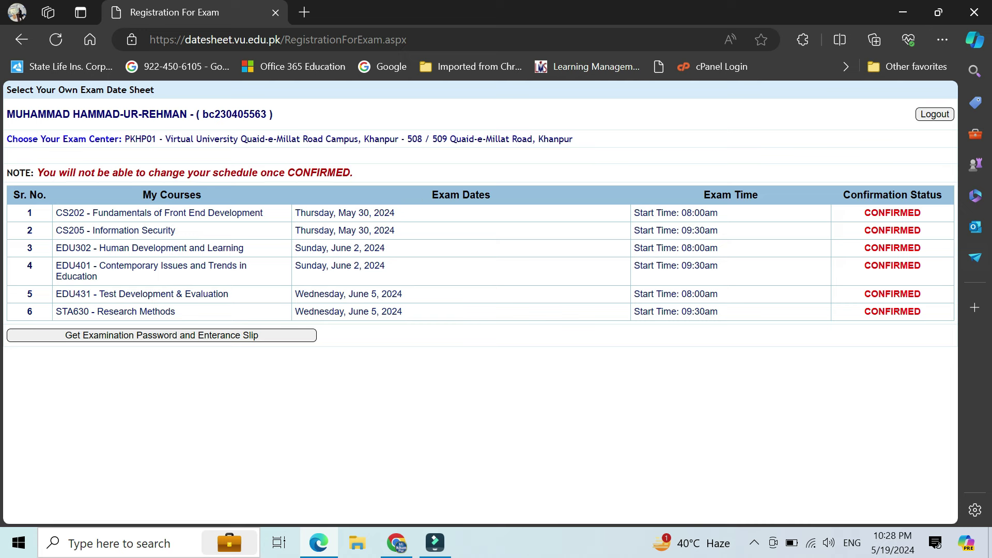
Step: Get the exam entrance slip, read through its printable version including the instructions, and close that version
left_click(161, 335)
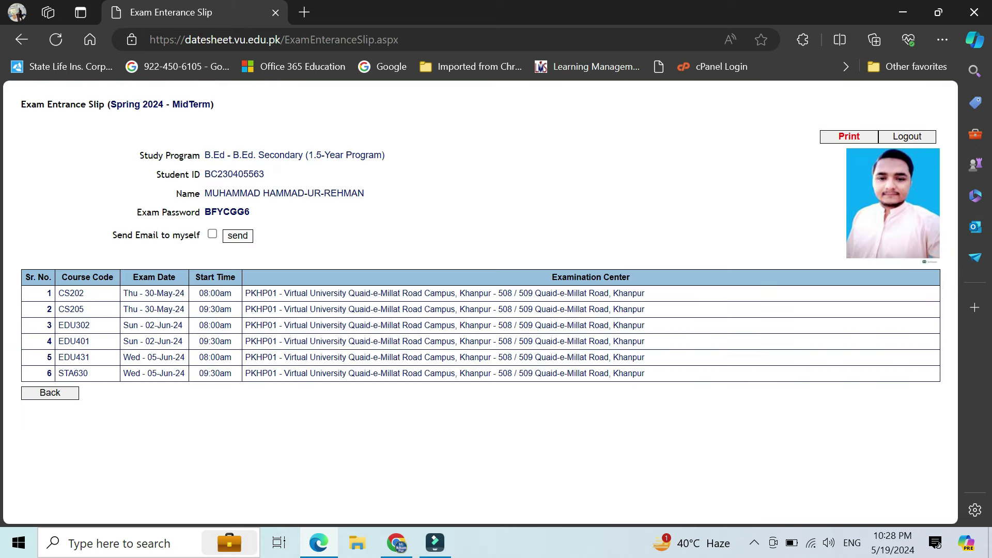
left_click(212, 234)
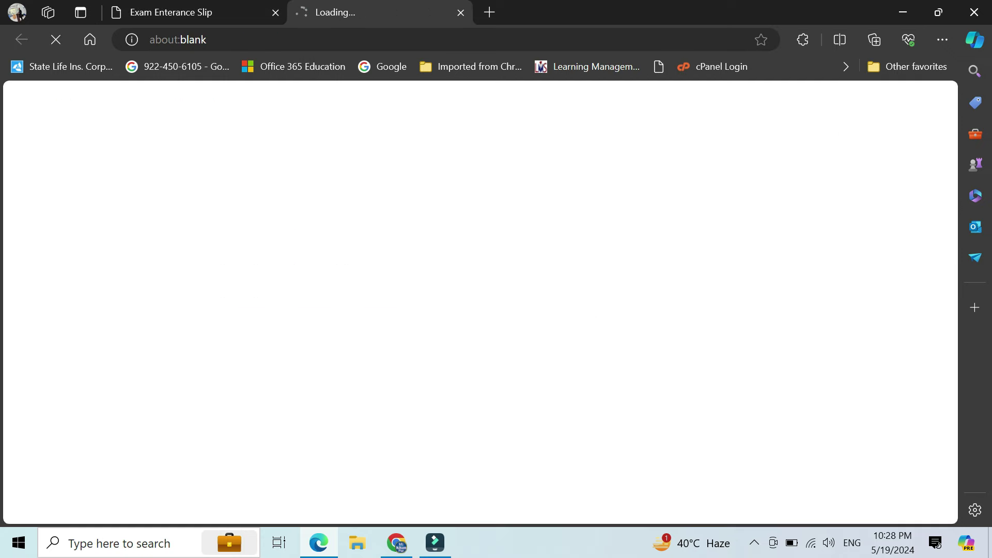
scroll(479, 302, "down", 5)
scroll(480, 302, "up", 5)
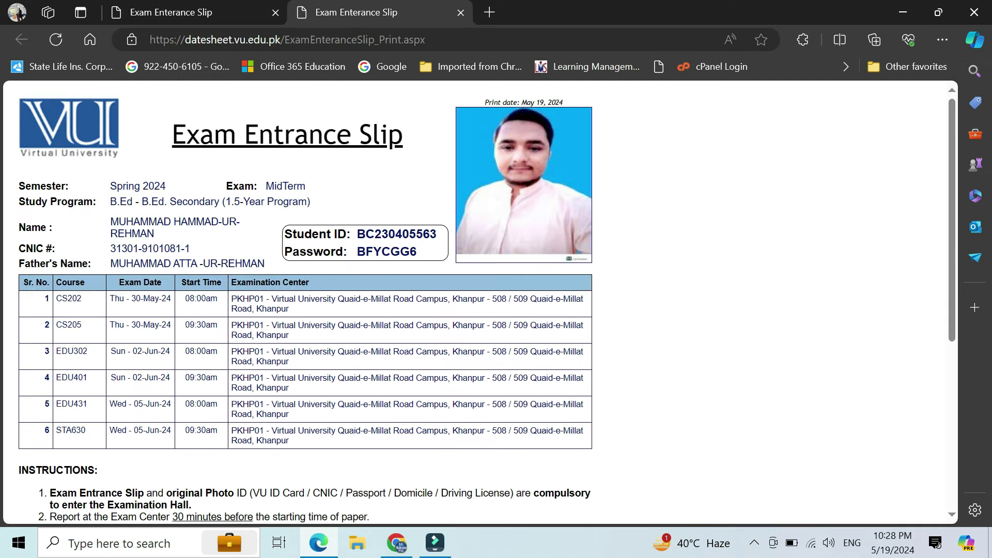
scroll(480, 302, "down", 5)
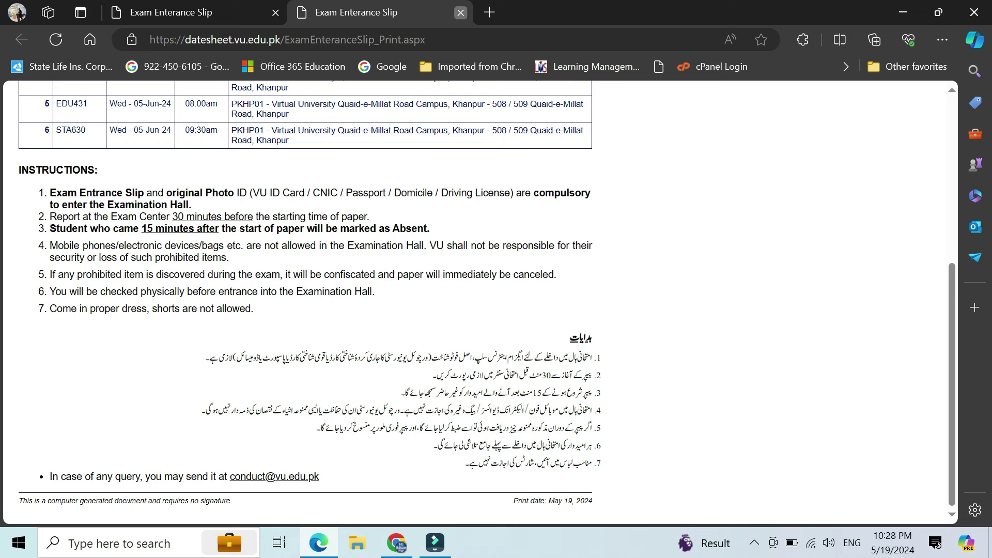
left_click(461, 12)
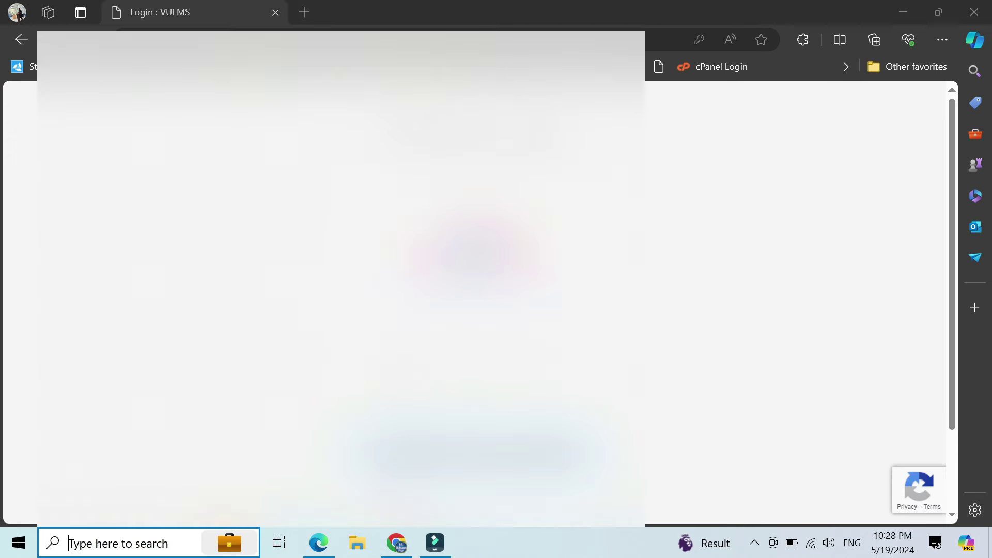
Step: Open WhatsApp, then sign in to the date sheet portal with another student's ID and password, and save the login in the browser
type("w")
key("Return")
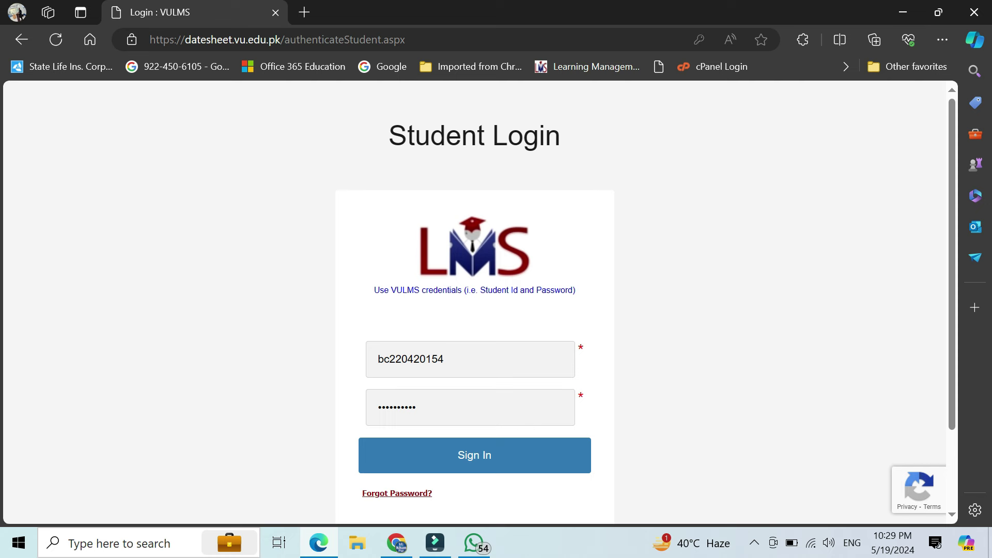
key("Return")
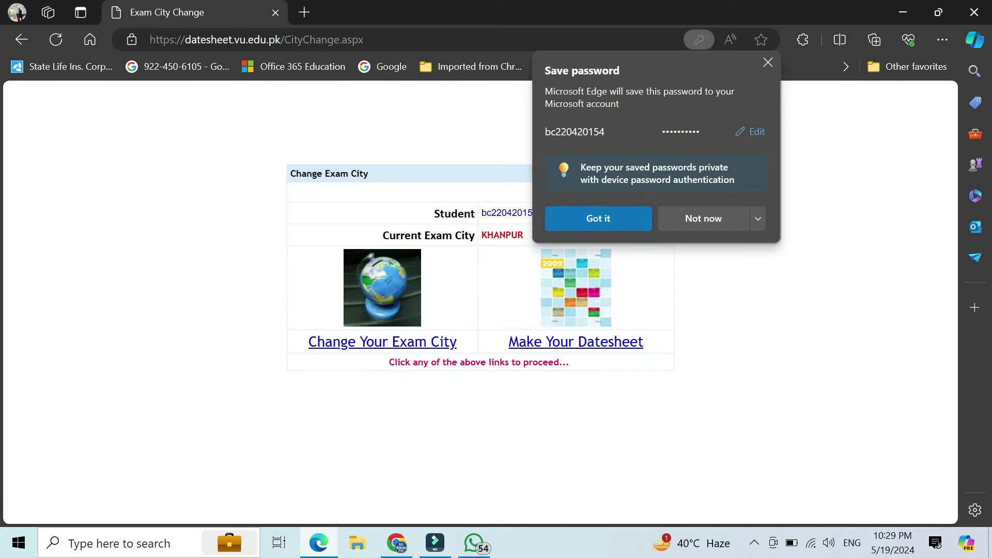
left_click(598, 218)
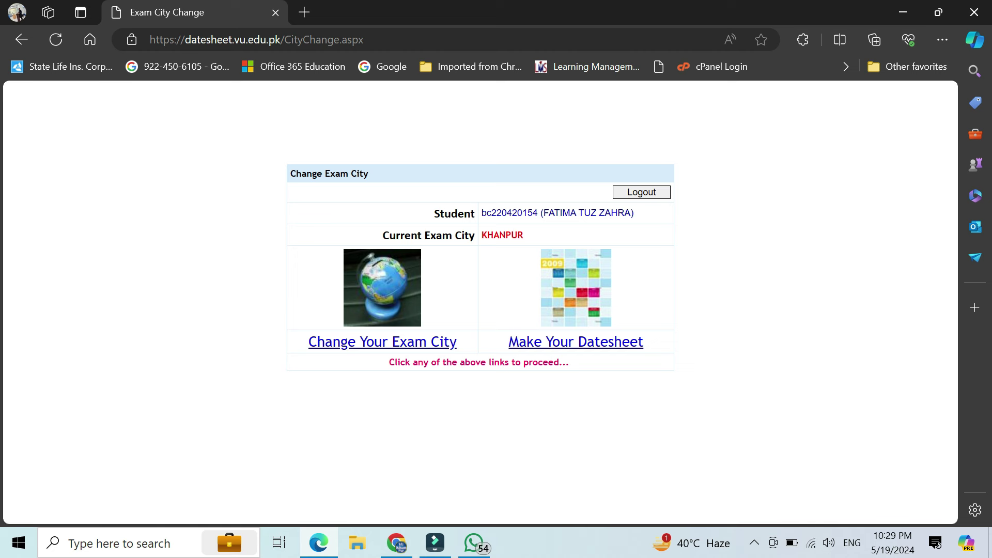
Step: Open the date sheet maker and confirm PKHP01 - Virtual University Quaid-e-Millat Road Campus, Khanpur as the exam center
left_click(575, 342)
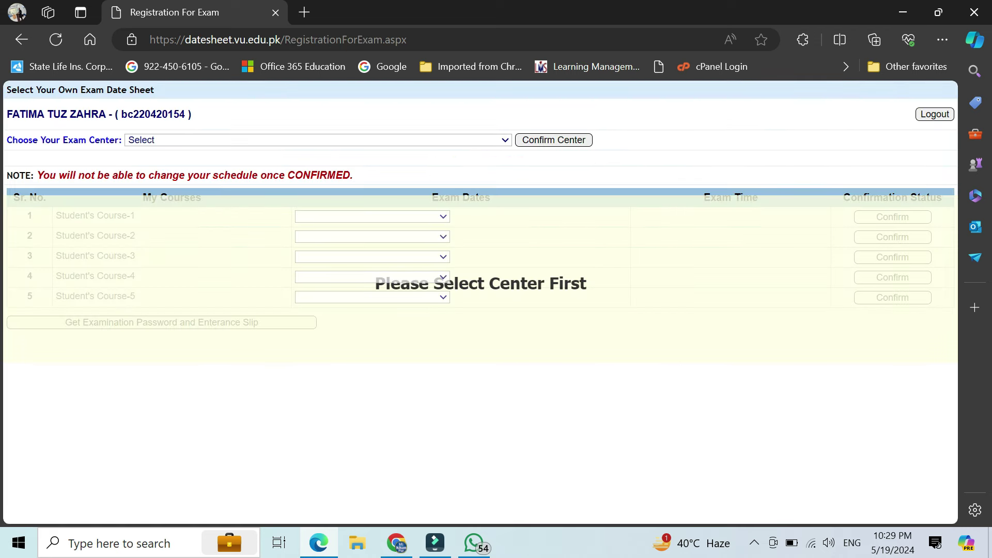
left_click(317, 141)
left_click(352, 166)
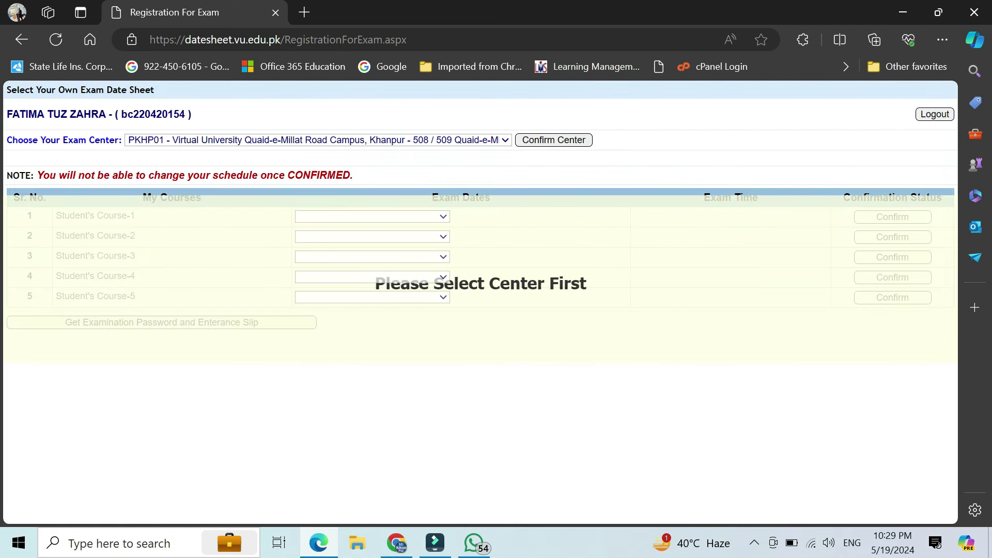
left_click(554, 140)
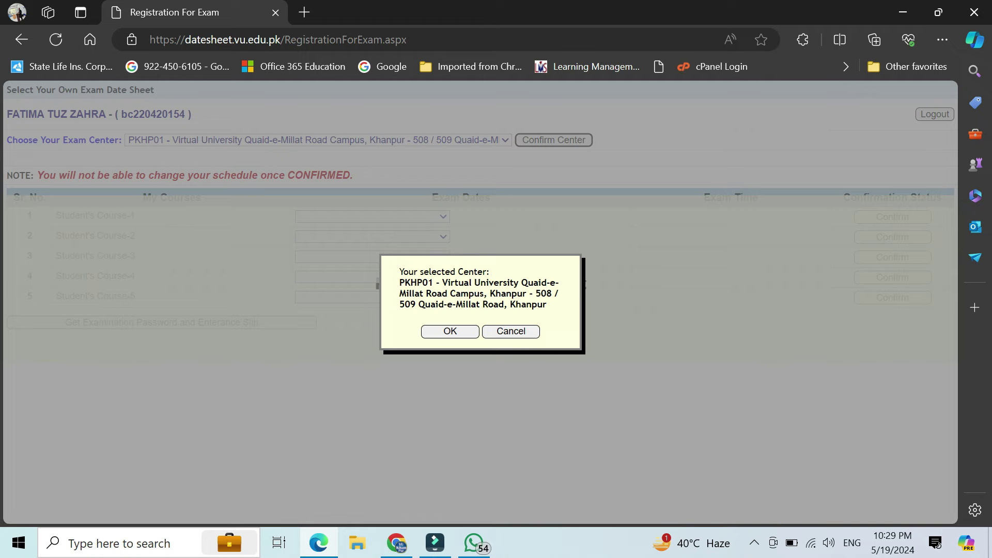
left_click(449, 331)
Step: Try Tue, June 04 2024 as the exam date for ACC501 - Business Finance
left_click(371, 214)
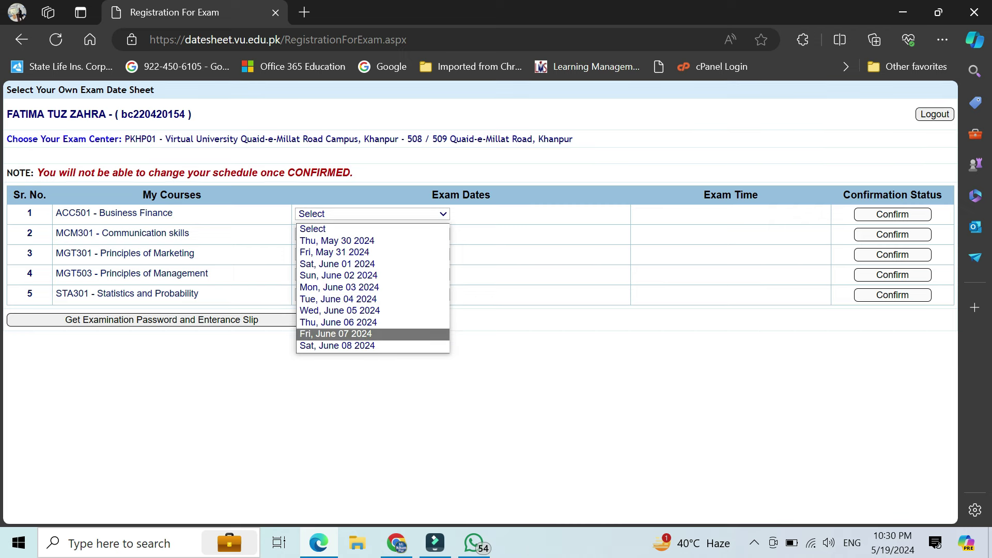
key("Escape")
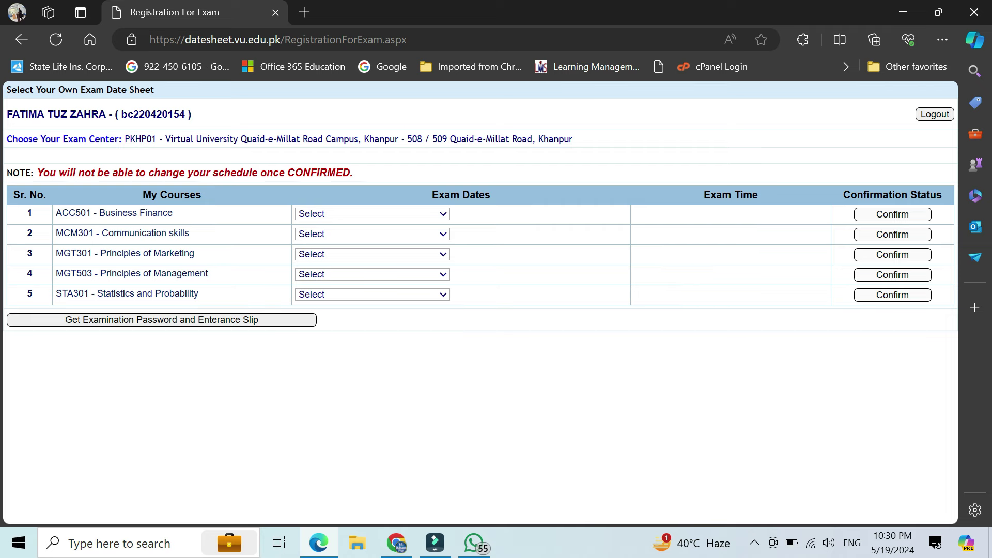
left_click(371, 214)
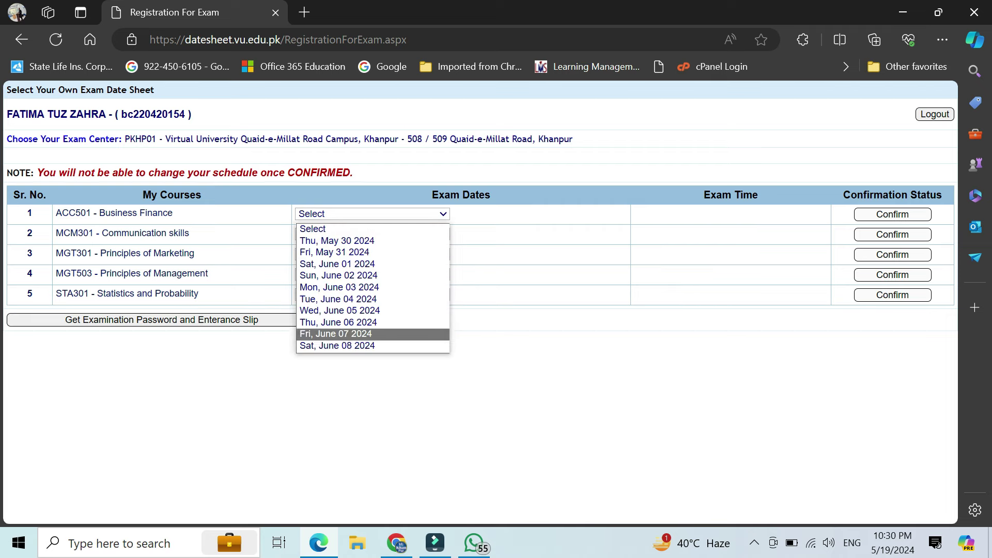
key("Up")
key("Up")
key("Up")
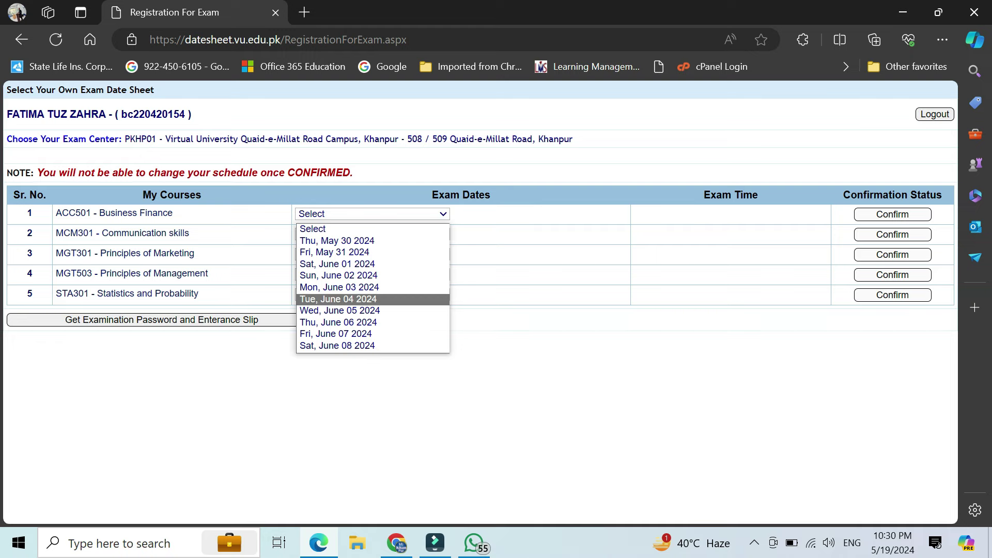
key("Return")
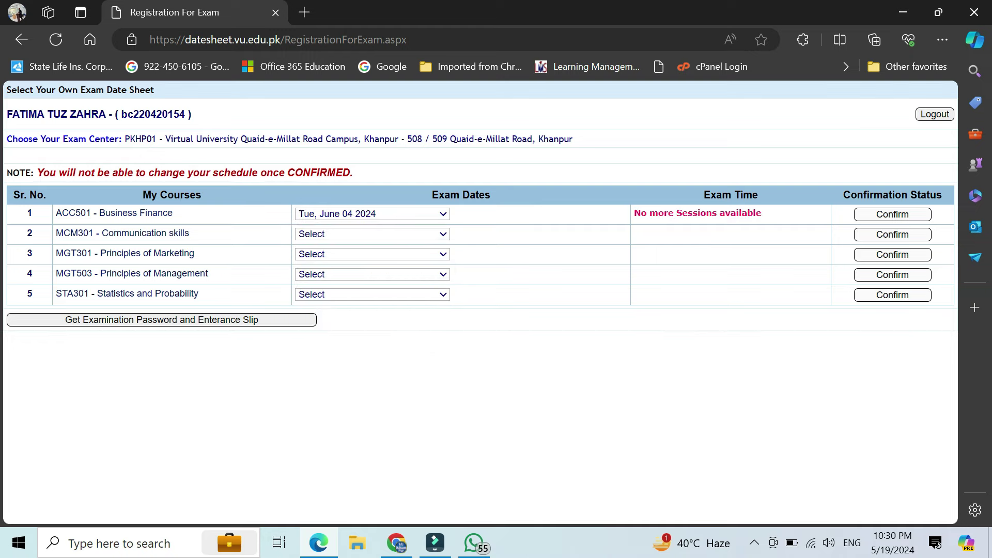
Step: Try Wed, June 05 2024 as the exam date for MCM301 - Communication skills
key("Tab")
key("alt+Down")
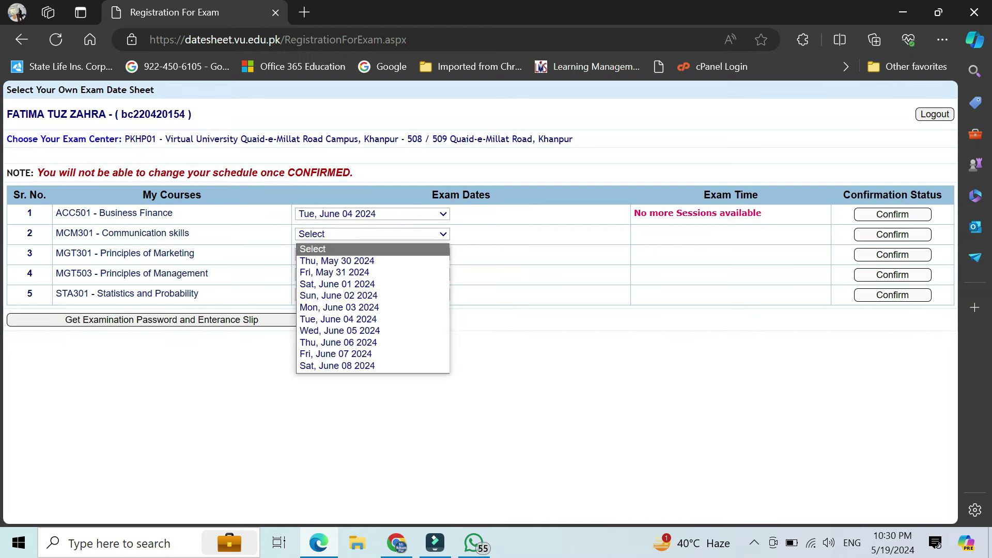
key("Down")
key("Down")
key("Down")
key("Down")
key("Down")
key("Down")
key("Down")
key("Return")
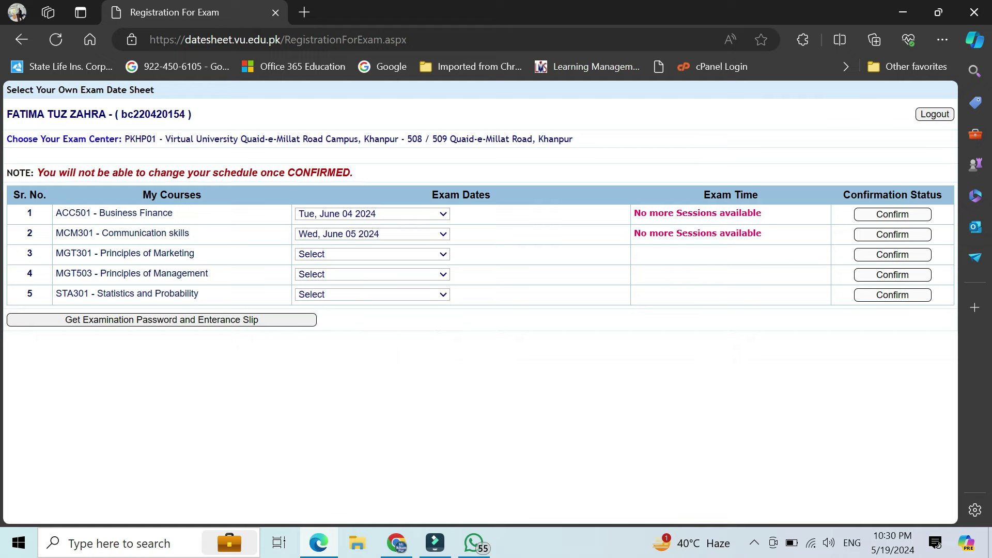
Step: Try Thu, June 06 2024 as the exam date for MGT301 - Principles of Marketing
key("Tab")
key("alt+Down")
key("Down")
key("Down")
key("Down")
key("Down")
key("Down")
key("Down")
key("Down")
key("Down")
key("Return")
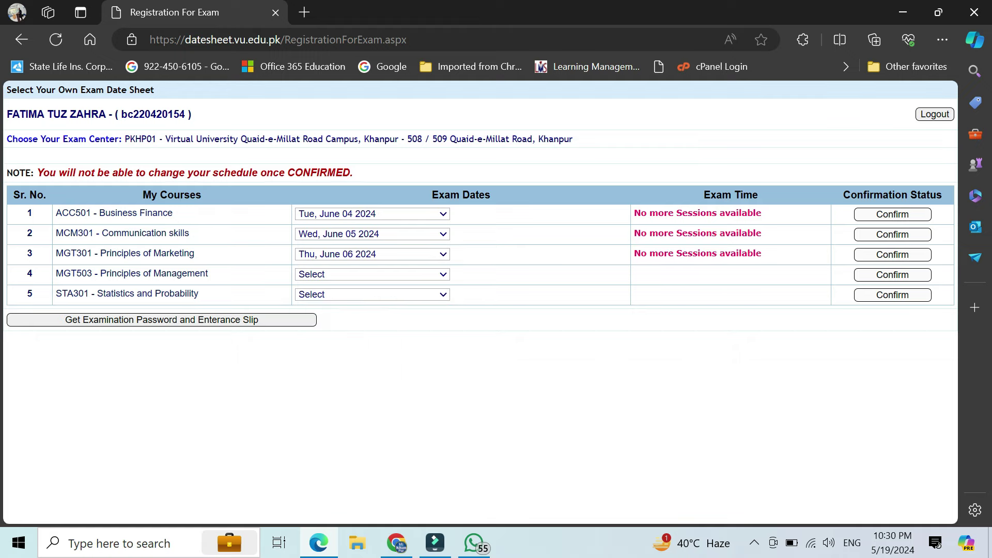
Step: Try Fri, June 07 2024 as the exam date for MGT503 - Principles of Management
key("Tab")
key("alt+Down")
key("Down")
key("Down")
key("Down")
key("Down")
key("Down")
key("Down")
key("Down")
key("Down")
key("Down")
key("Return")
Step: Try Sat, June 08 2024 as the exam date for STA301 - Statistics and Probability
key("Tab")
key("alt+Down")
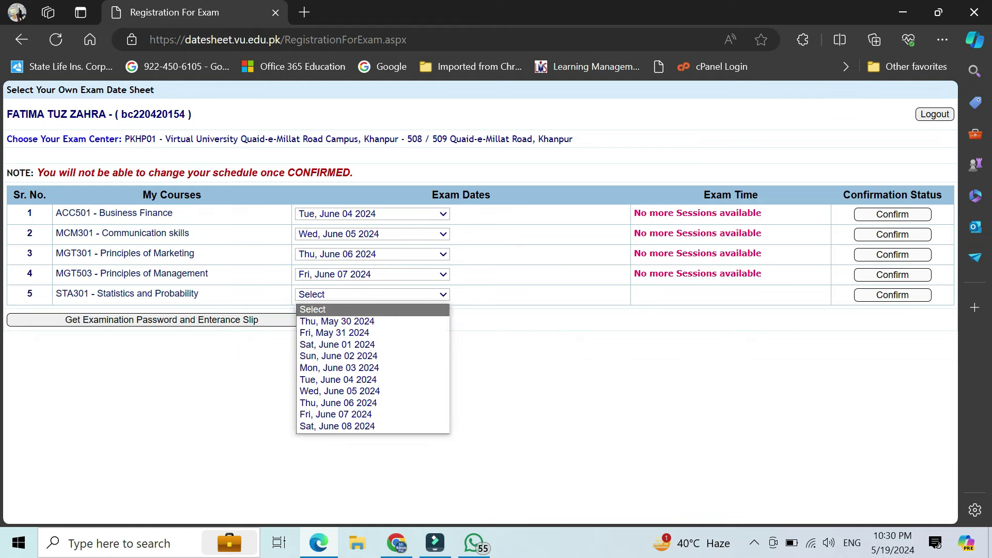
key("Down")
key("Down")
key("Down")
key("Down")
key("Down")
key("Down")
key("Down")
key("Down")
key("Down")
key("Down")
key("Return")
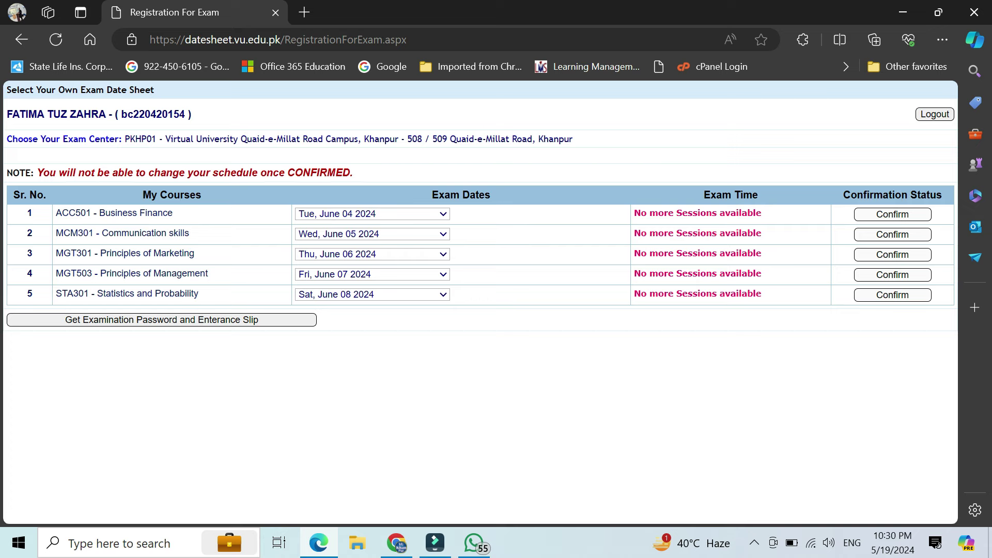
Step: Reload the date sheet page and confirm the PKHP01 Khanpur campus as the exam center again
left_click(55, 39)
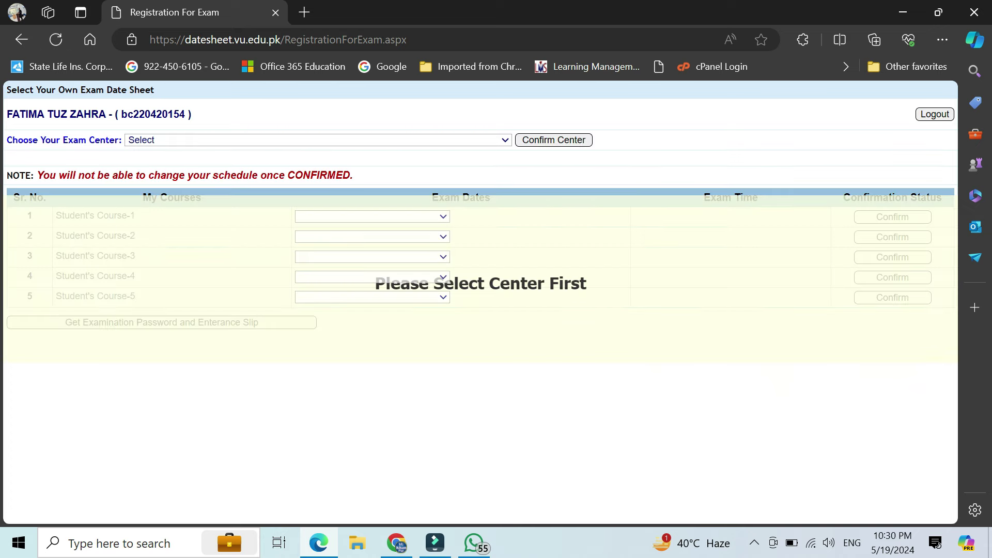
left_click(317, 140)
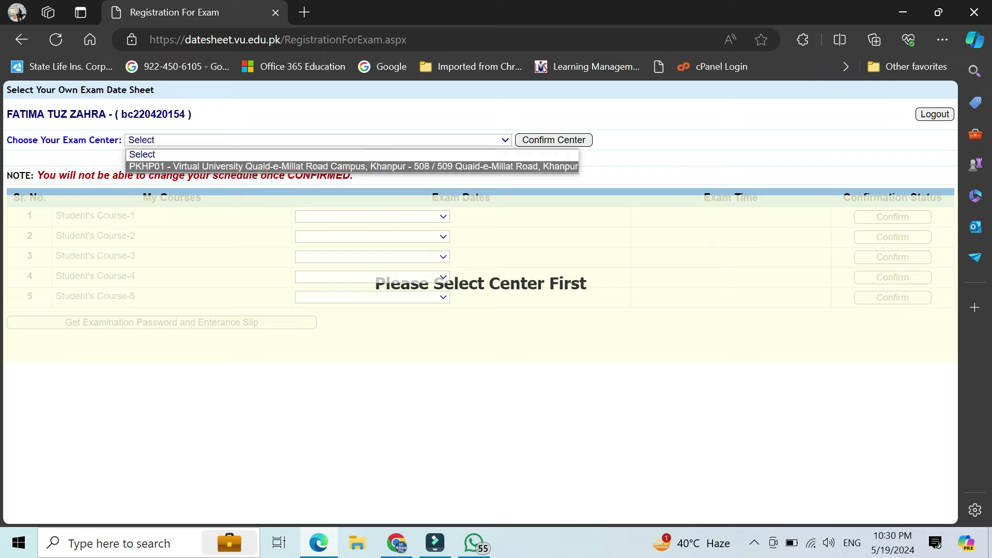
left_click(352, 165)
key("Tab")
key("Return")
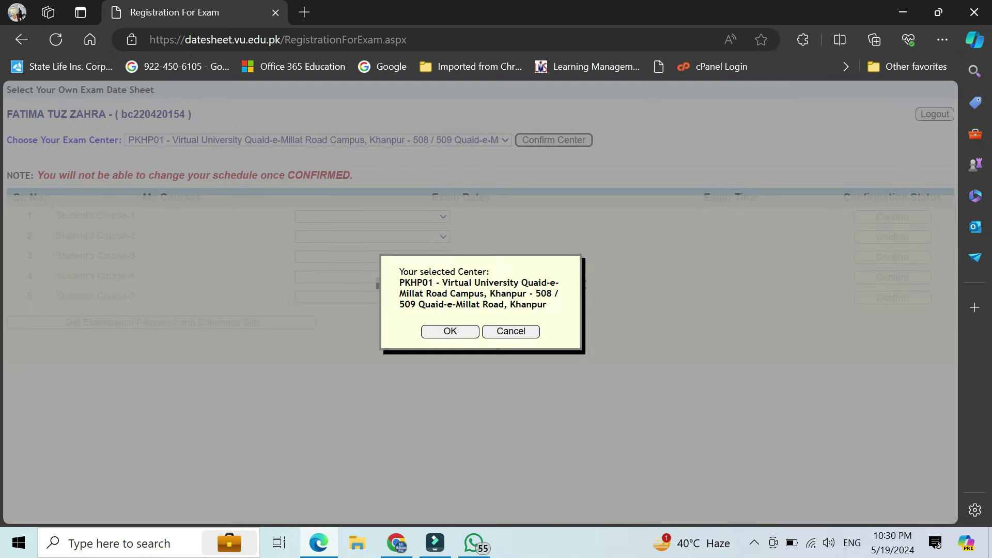
key("Return")
Step: Try Tue, June 04 2024 again as the exam date for ACC501 - Business Finance
key("alt+Down")
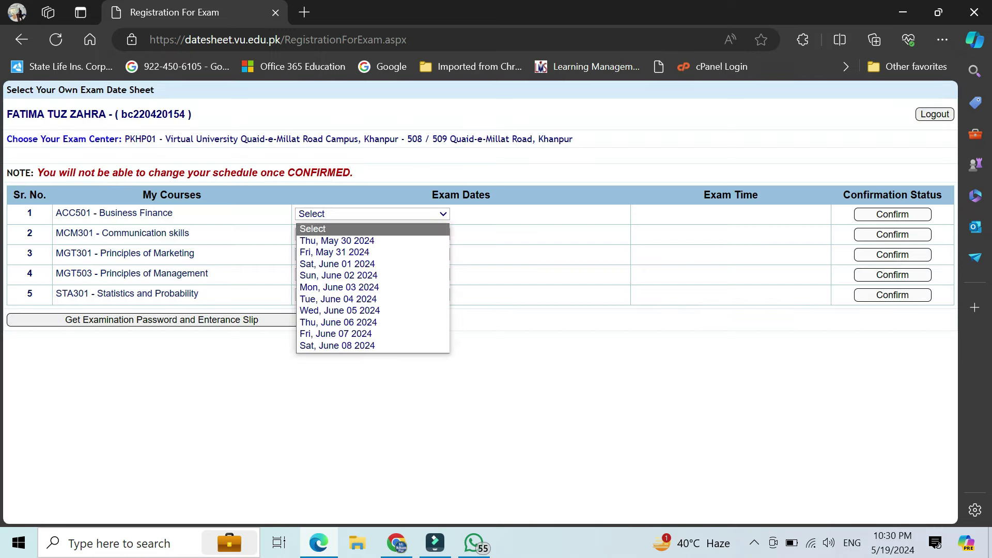
key("Down")
key("Down")
key("Down")
key("Down")
key("Down")
key("Down")
key("Return")
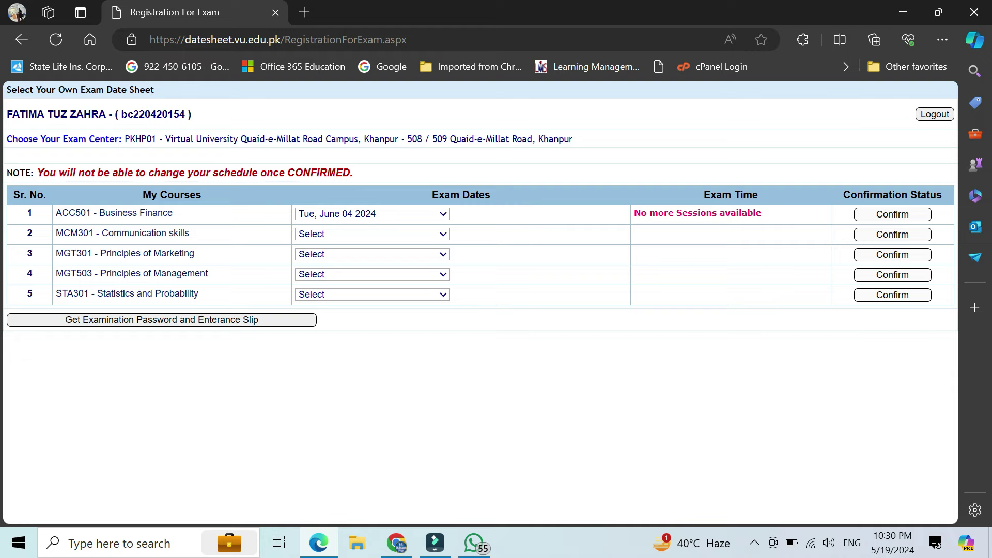
Step: Try Wed, June 05 2024 again as the exam date for MCM301 - Communication skills
key("Tab")
key("alt+Down")
key("Down")
key("Down")
key("Down")
key("Down")
key("Down")
key("Down")
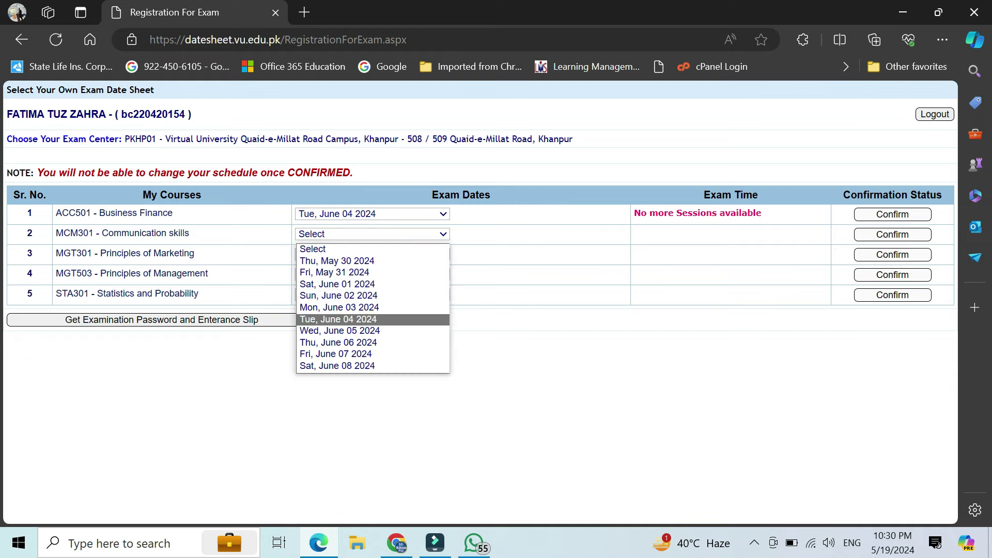
key("Down")
key("Return")
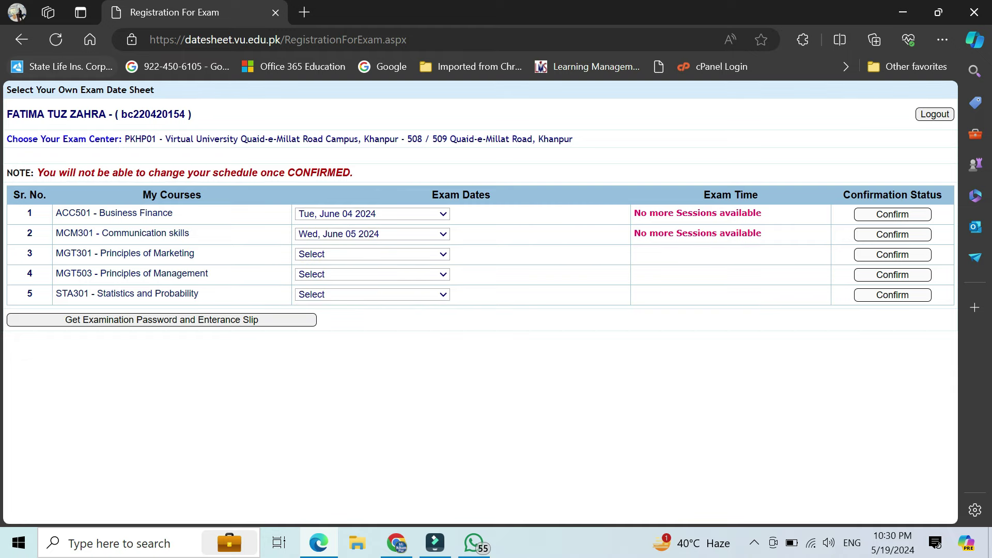
Step: Reload the date sheet page once more and confirm the PKHP01 Khanpur campus as the exam center
key("F5")
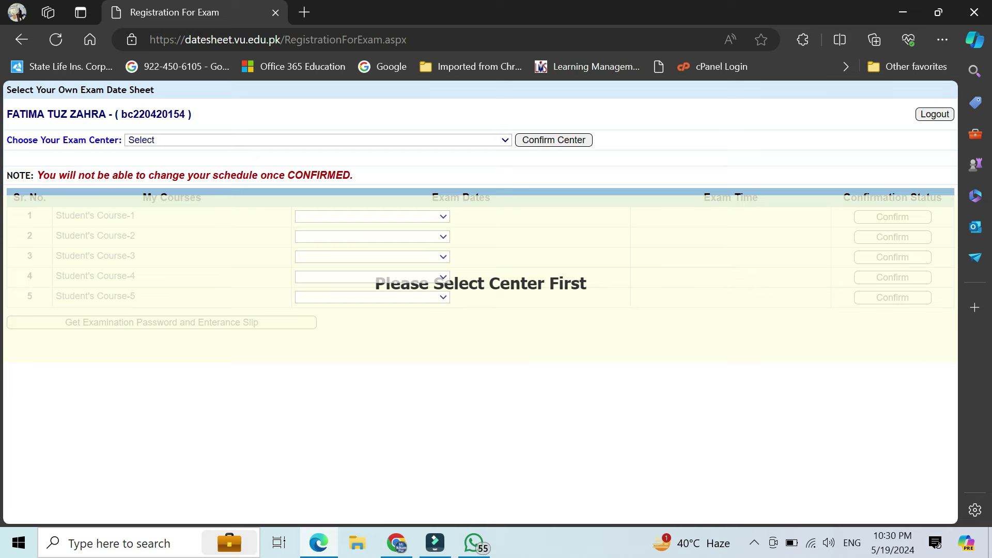
key("alt+Down")
key("Down")
key("Return")
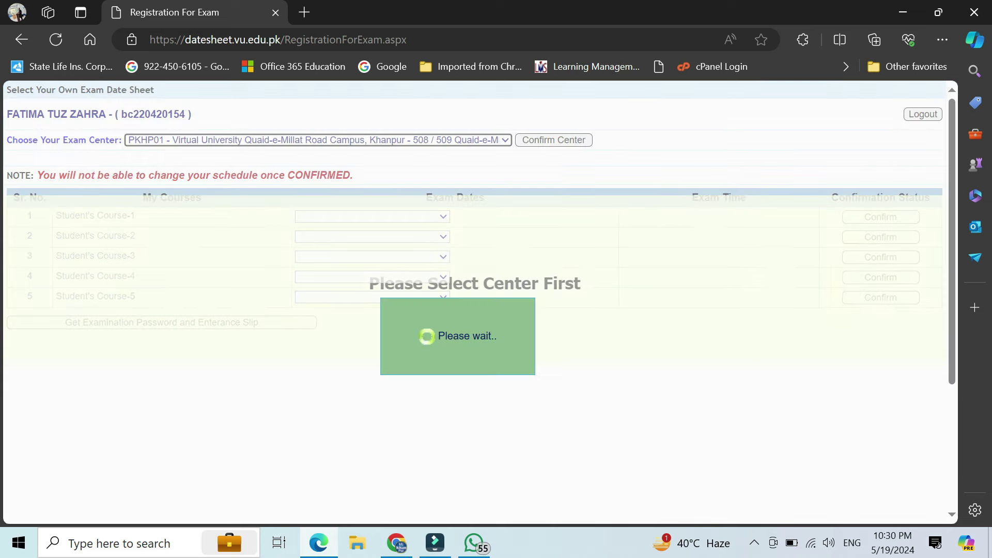
key("Tab")
key("Return")
key("Tab")
key("Return")
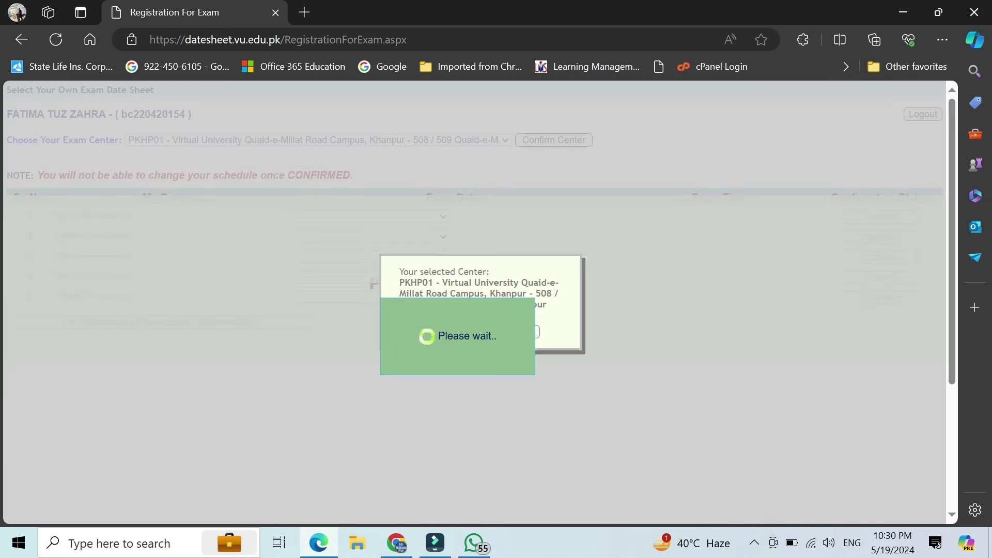
Step: Try Tue, June 04 2024 as the exam date for ACC501 - Business Finance
key("alt+Down")
key("Down")
key("Down")
key("Down")
key("Down")
key("Down")
key("Down")
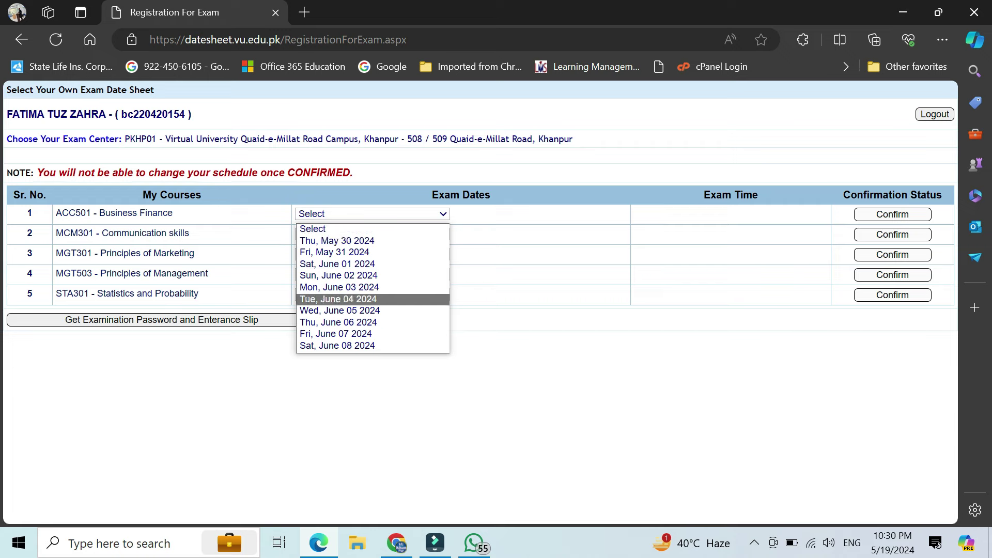
key("Return")
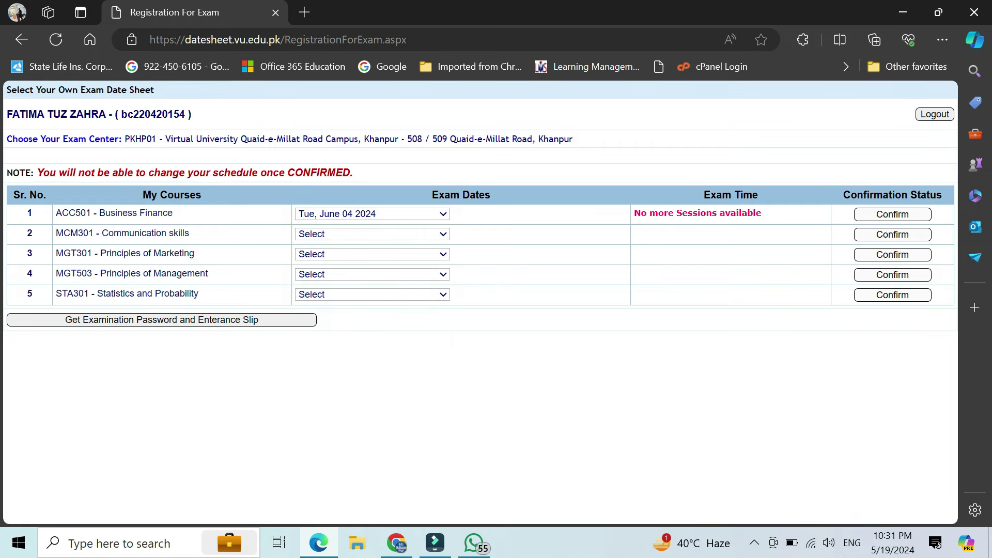
Step: Reload the date sheet page and confirm the PKHP01 Khanpur campus as the exam center
left_click(56, 39)
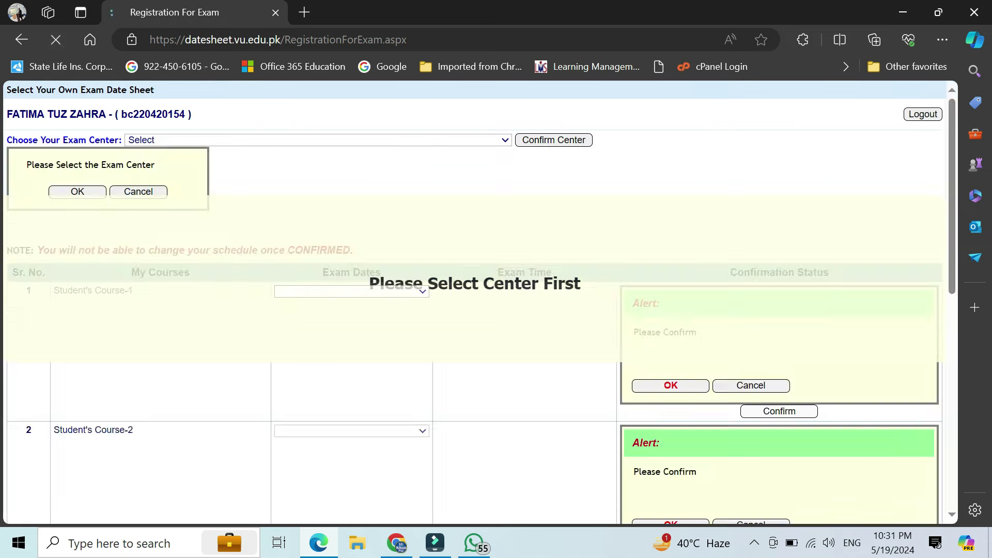
key("alt+Down")
key("Down")
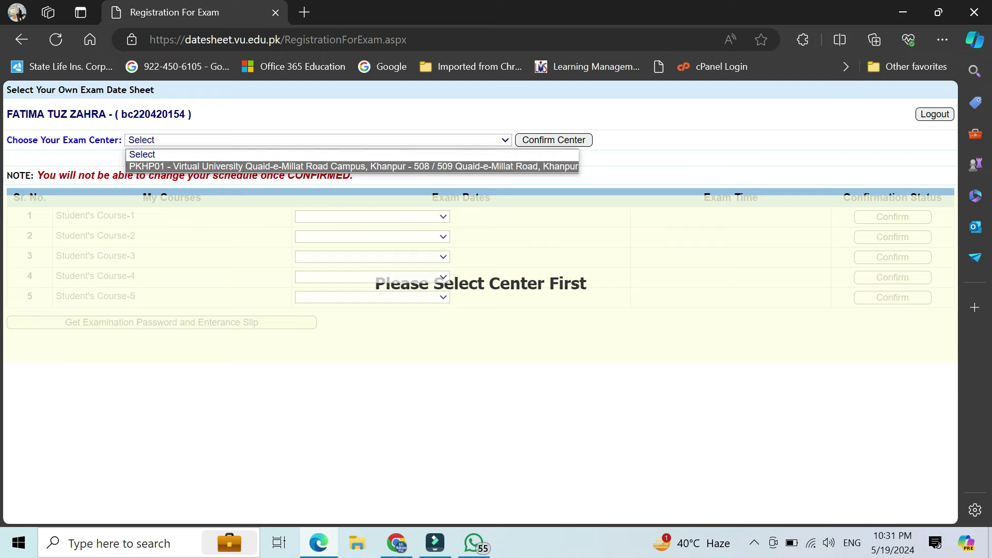
left_click(353, 167)
left_click(553, 140)
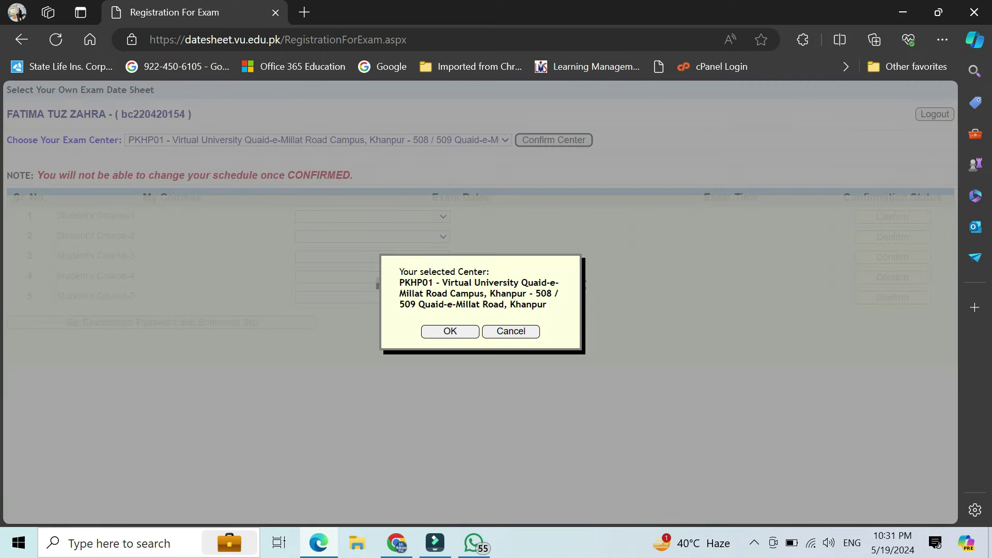
key("Return")
Step: Try Tue, June 04 2024 again as the exam date for ACC501 - Business Finance
key("alt+Down")
key("Down")
key("Down")
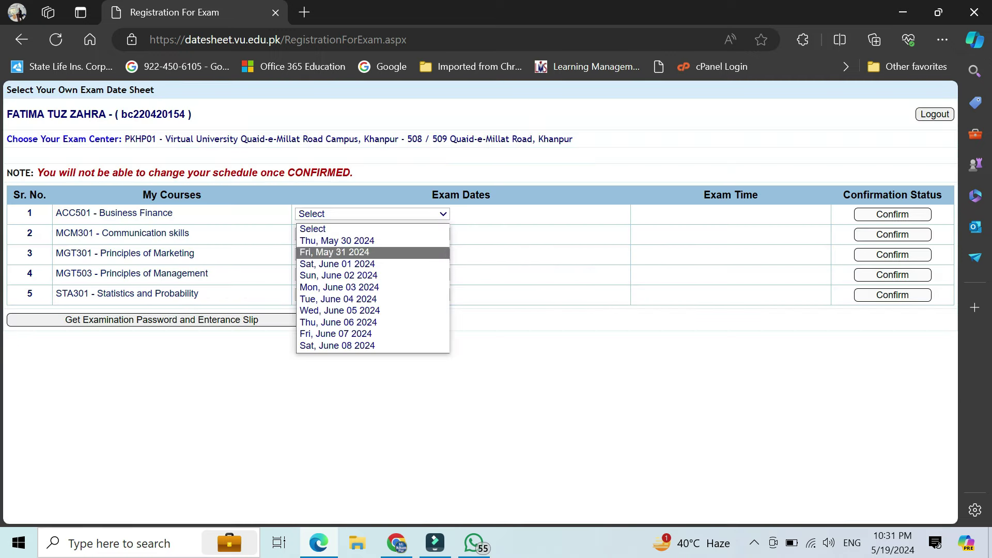
key("Down")
key("Down")
key("Down")
key("Down")
key("Return")
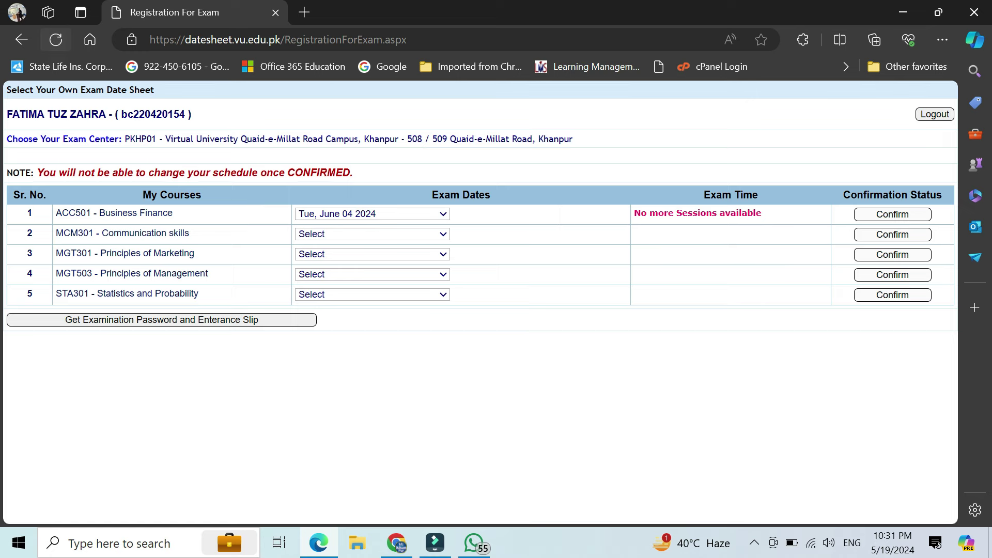
Step: Reload the date sheet page again and confirm the PKHP01 Khanpur campus as the exam center
left_click(56, 39)
left_click(318, 140)
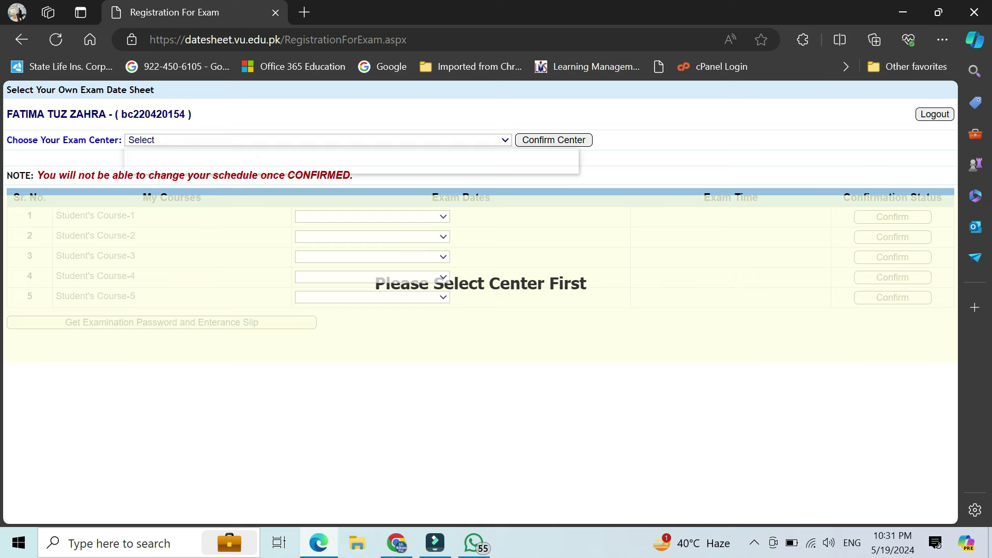
left_click(317, 166)
key("Tab")
key("Return")
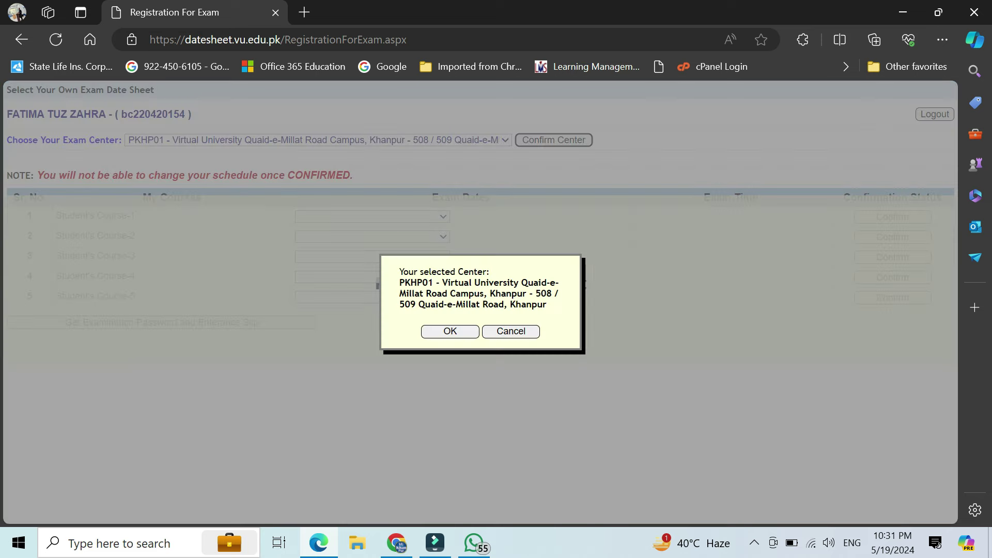
key("Return")
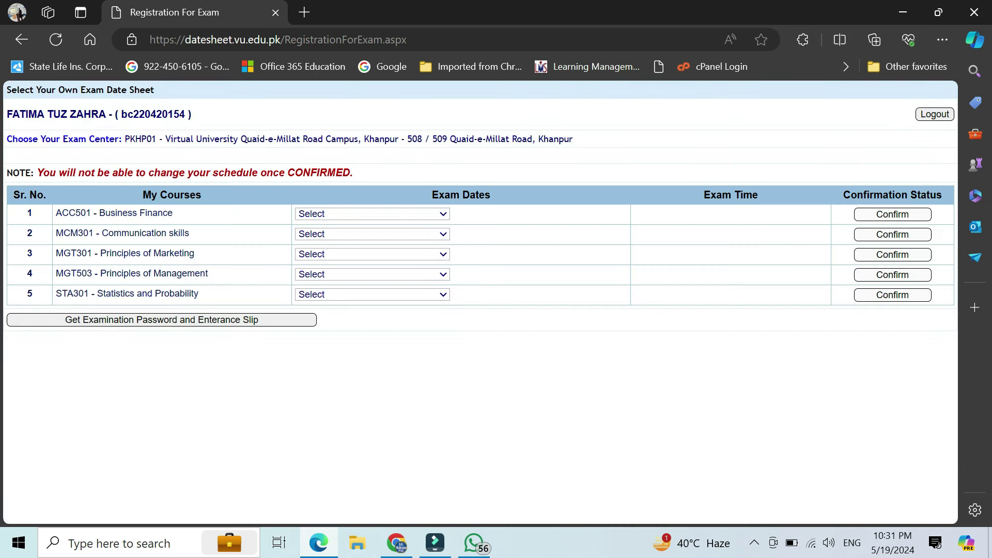
Step: Retry Tue, June 04 2024 as the exam date for ACC501 - Business Finance
key("alt+Down")
key("Down")
key("Down")
key("Down")
key("Down")
key("Down")
key("Down")
key("Return")
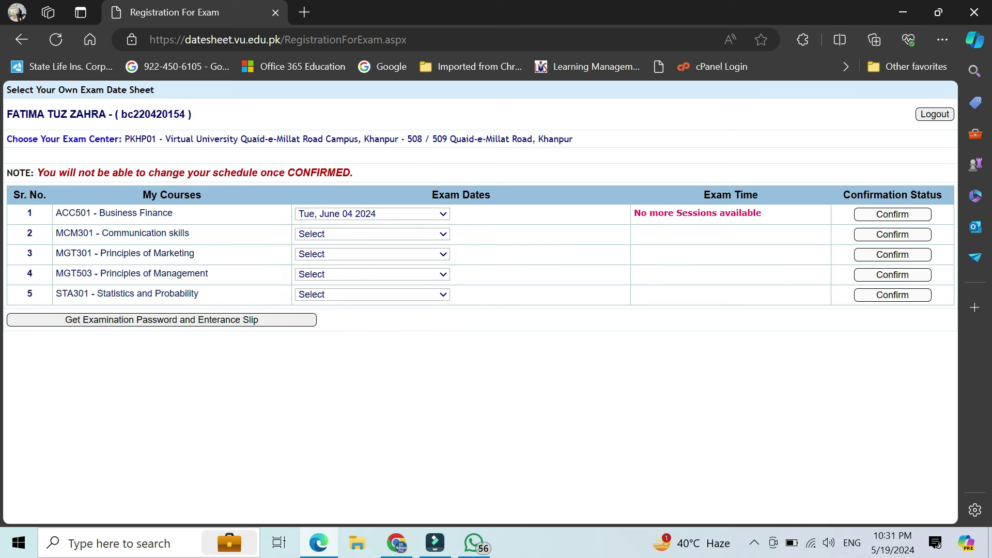
Step: Try Tue, June 04 2024 as the exam date for MCM301 - Communication skills
key("alt+Down")
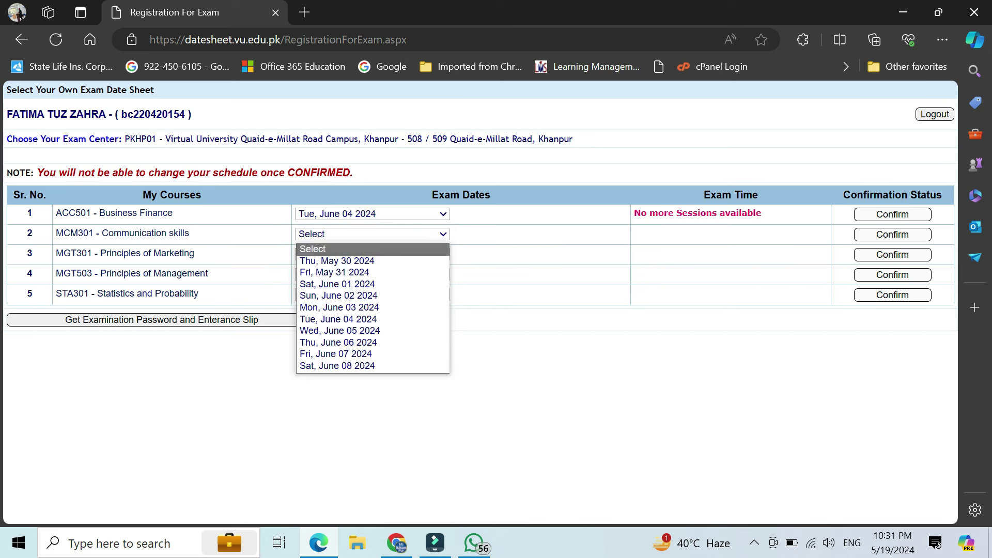
key("Down")
key("Down")
key("Down")
key("Down")
key("Down")
key("Down")
key("Return")
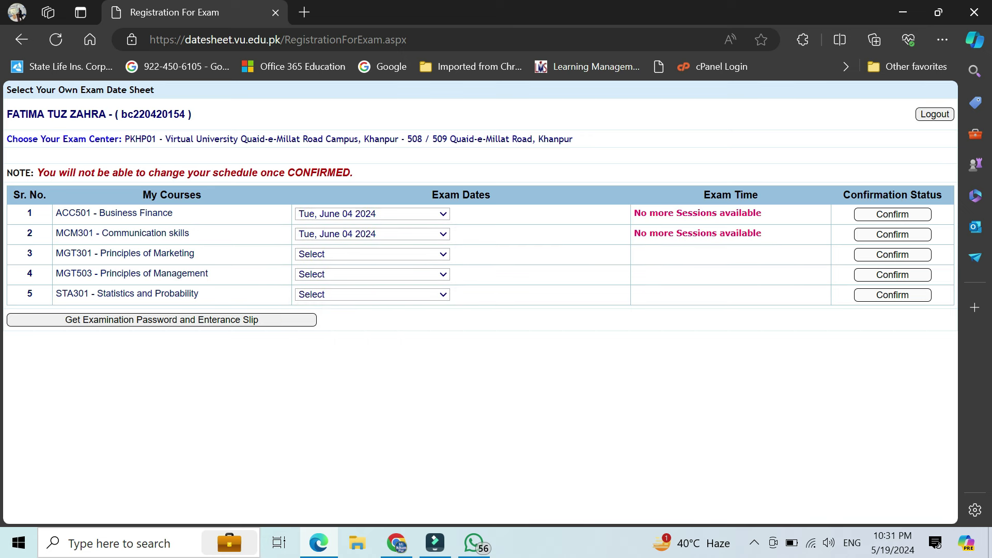
Step: Reload the date sheet page and confirm PKHP01 Khanpur as the exam center once more
left_click(56, 40)
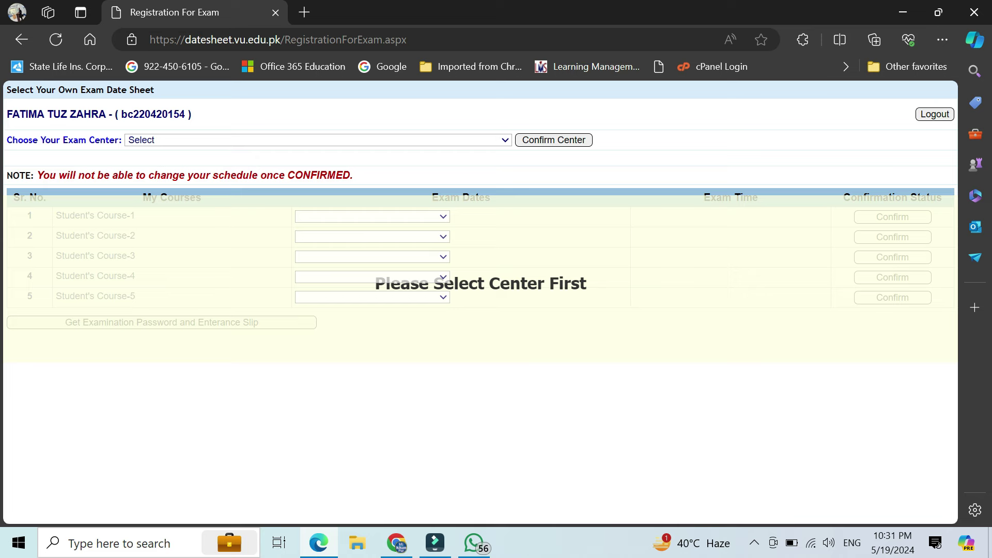
key("alt+Down")
key("Down")
key("Return")
key("Tab")
key("Return")
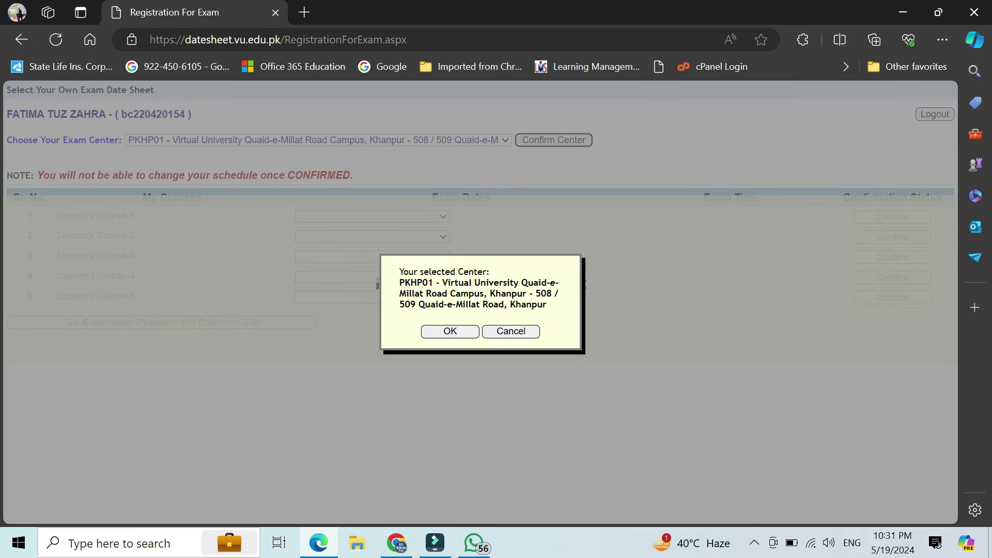
key("Return")
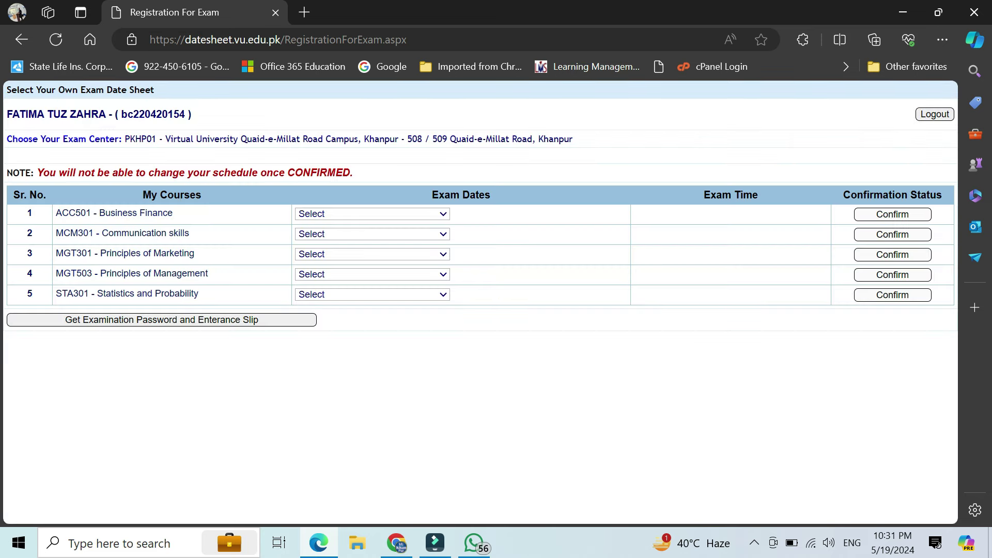
Step: Try Tue, June 04 2024 once more as the exam date for ACC501 - Business Finance
key("alt+Down")
key("Down")
key("Down")
key("Down")
key("Down")
key("Down")
key("Down")
key("Return")
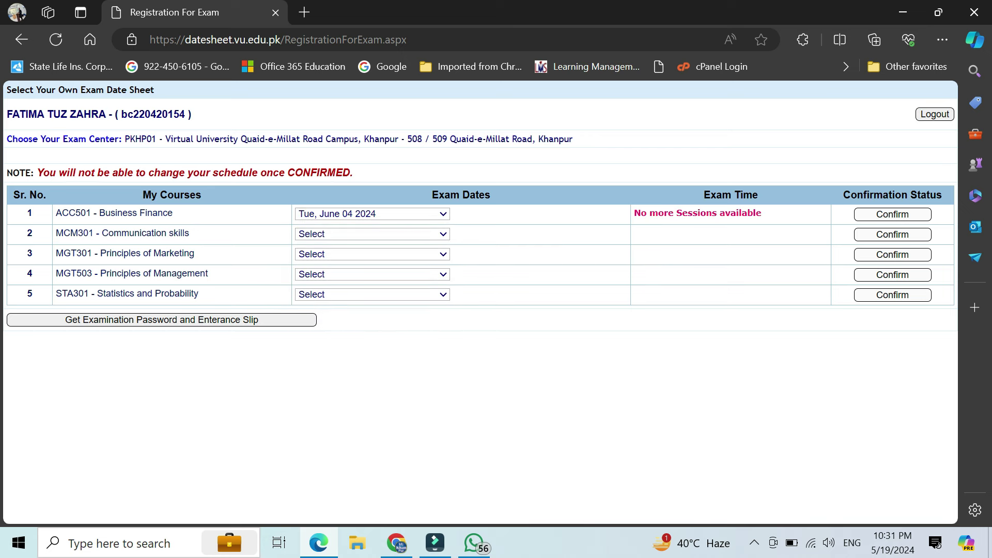
Step: Reload the date sheet page several times and confirm the PKHP01 Khanpur campus as the exam center
key("F5")
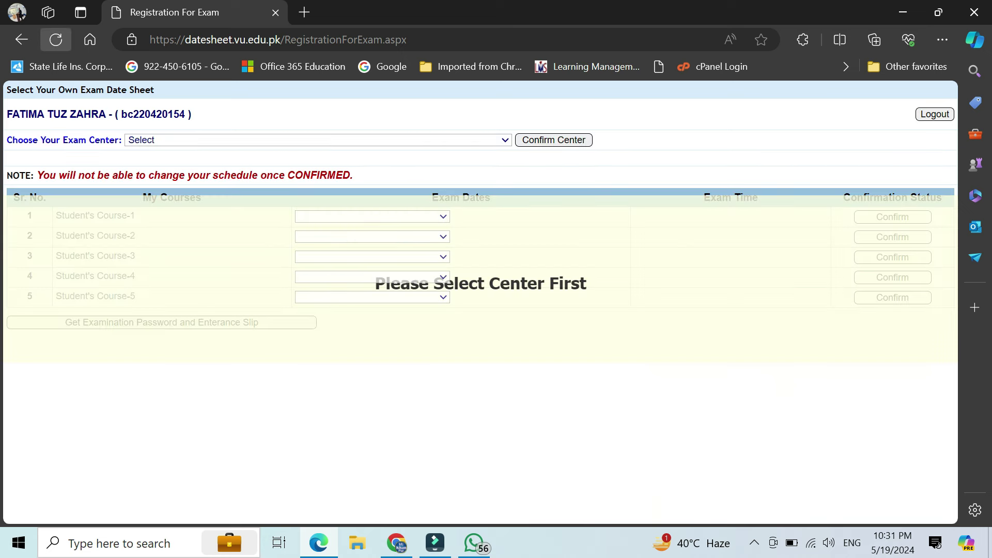
key("F5")
key("F5")
key("F5")
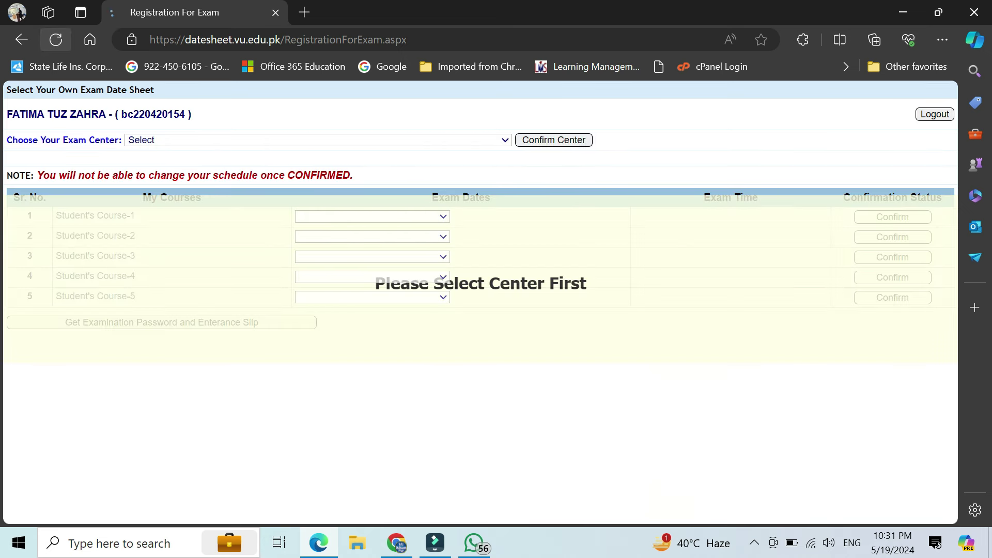
key("F5")
left_click(318, 140)
key("Down")
key("Return")
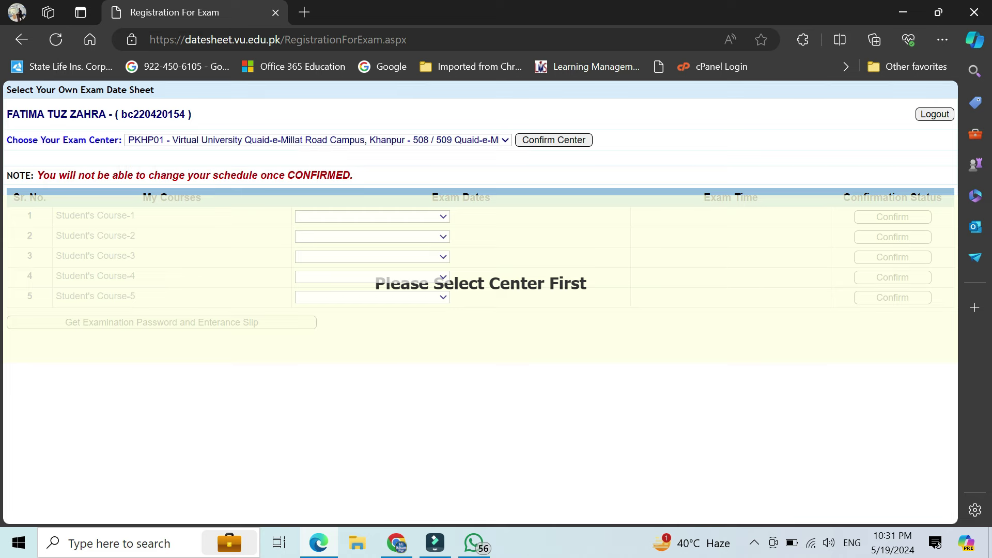
left_click(552, 140)
key("Return")
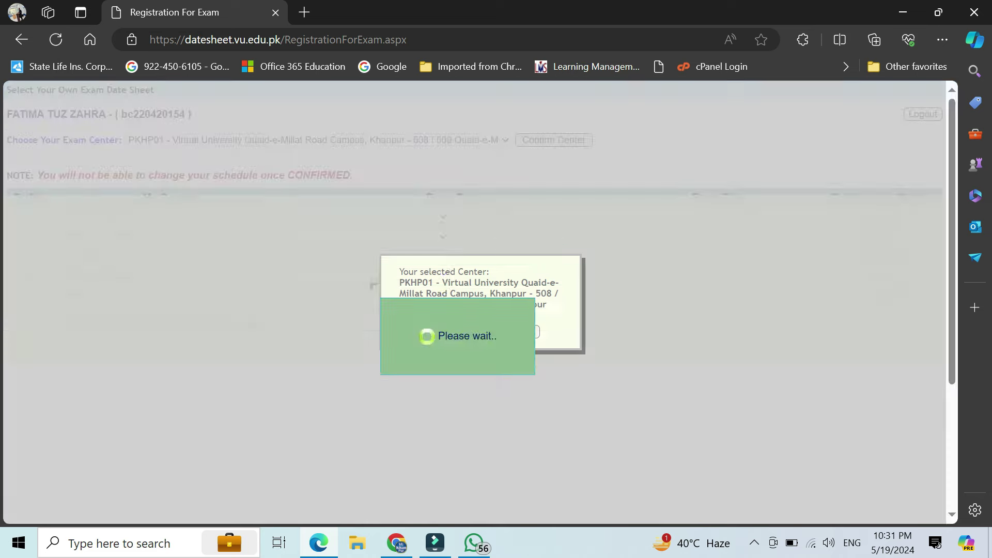
Step: Try booking ACC501 - Business Finance on Tue, June 04 2024
key("alt+Down")
key("Down")
key("Down")
key("Down")
key("Down")
key("Down")
key("Down")
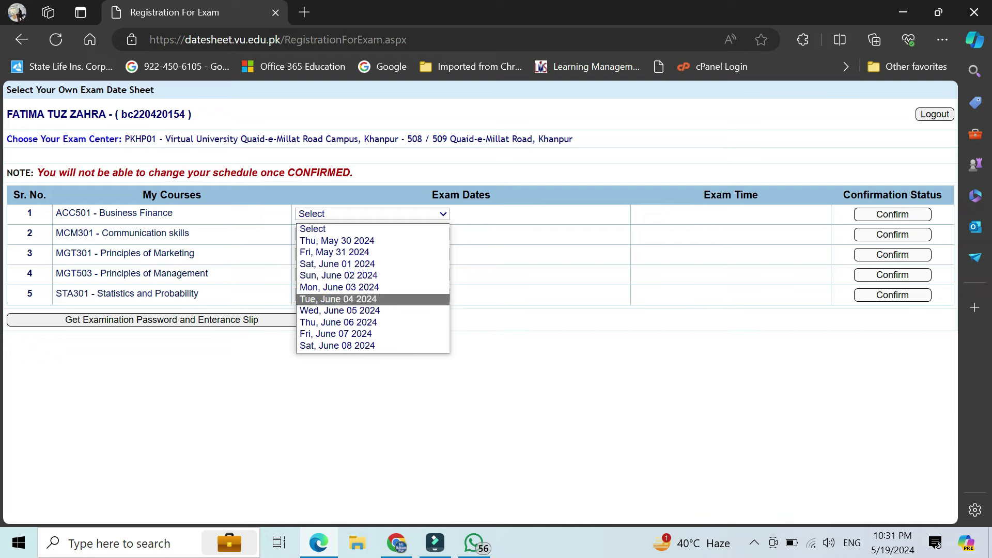
key("Return")
Step: Try Wed, June 05 2024 and the date following it as the exam date for ACC501 - Business Finance
key("alt+Down")
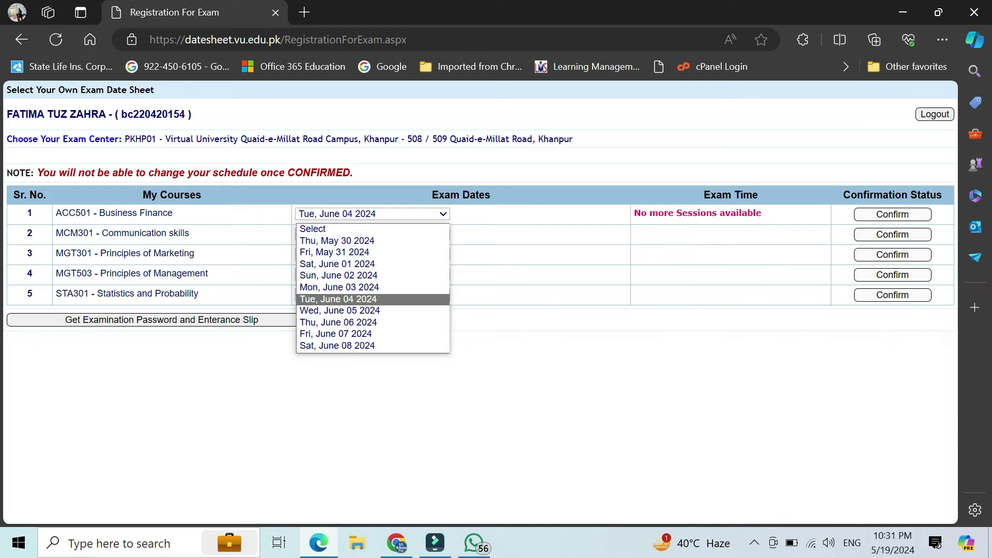
key("Down")
key("Return")
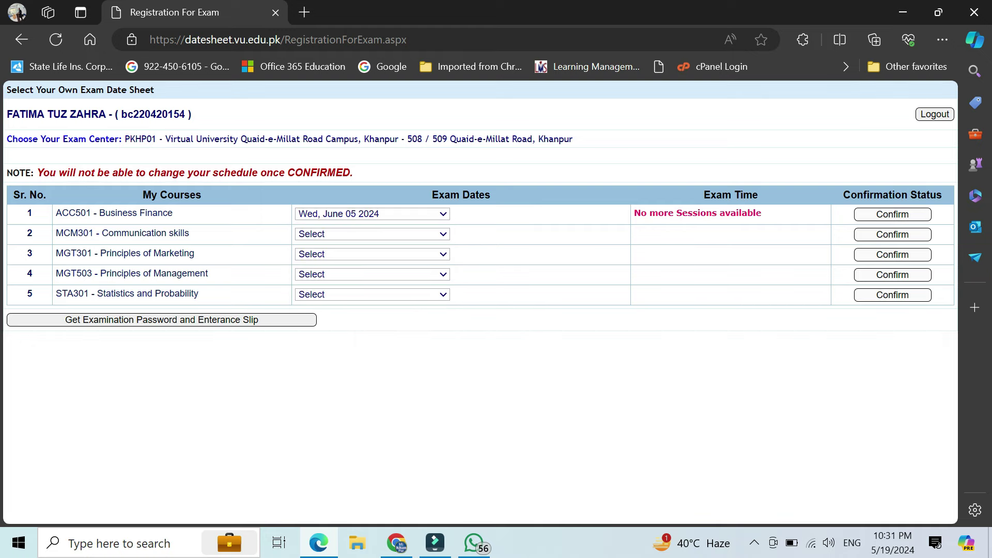
key("alt+Down")
key("Down")
key("Return")
Step: Reload the date sheet page and set and confirm the PKHP01 Khanpur campus as the exam center
left_click(55, 39)
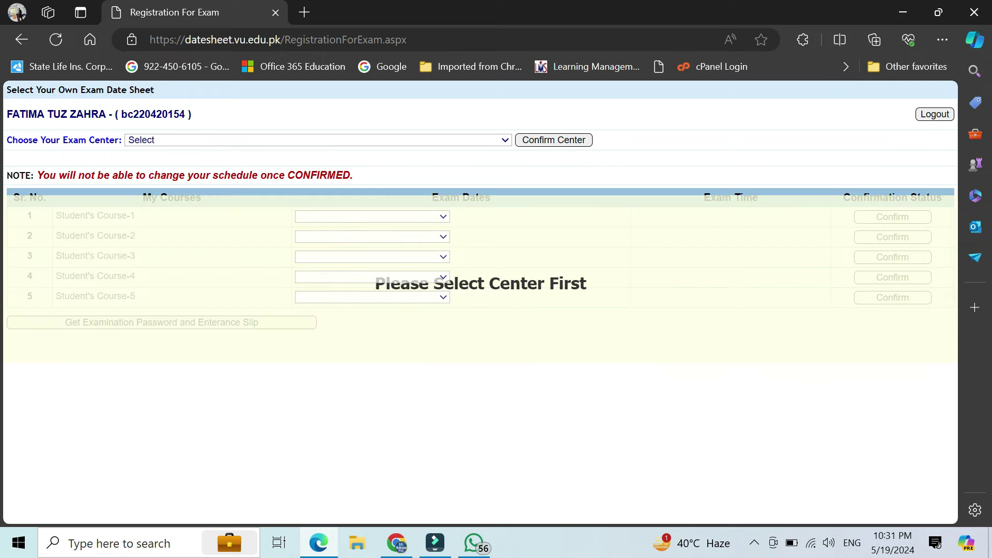
key("alt+Down")
key("Down")
key("Return")
key("Tab")
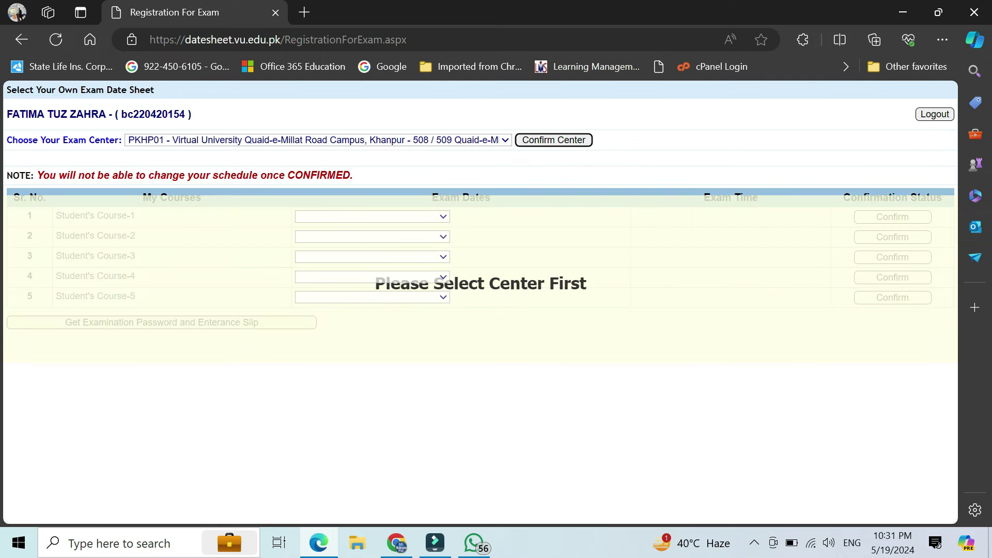
key("Return")
key("Return")
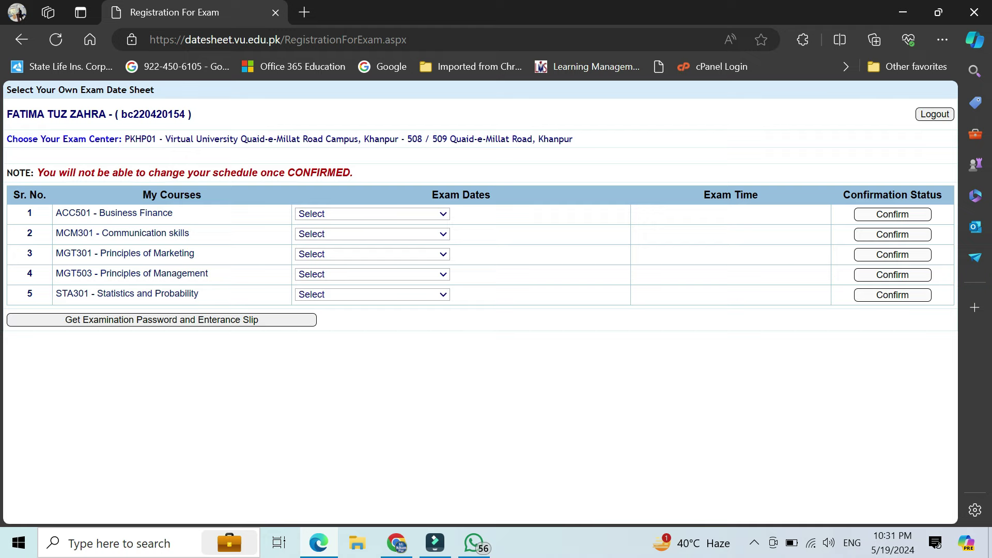
Step: Try Tue, June 04 2024 again as the exam date for ACC501 - Business Finance
key("alt+Down")
key("Down")
key("Down")
key("Down")
key("Down")
key("Down")
key("Down")
key("Return")
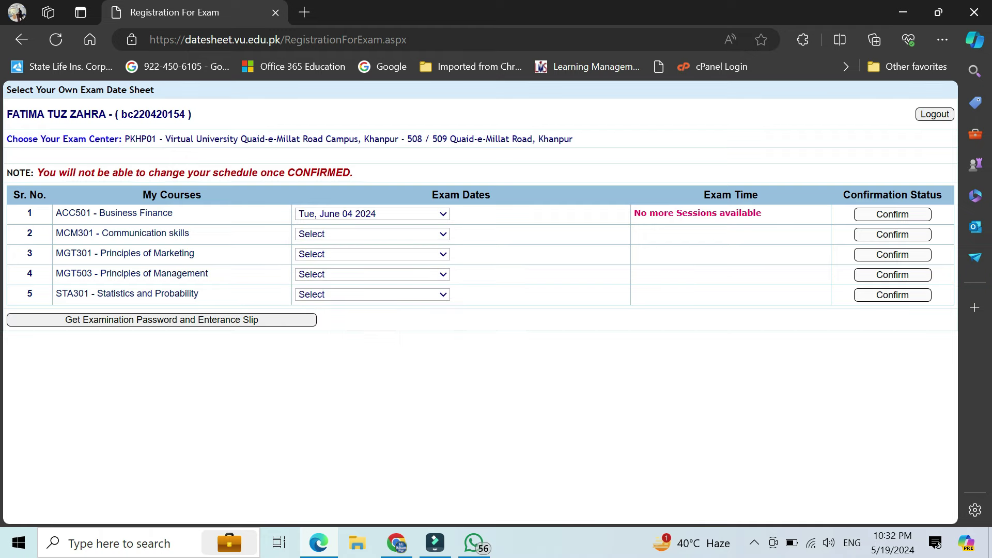
Step: Try Wed, June 05 2024 as the exam date for ACC501 - Business Finance
key("alt+Down")
key("Down")
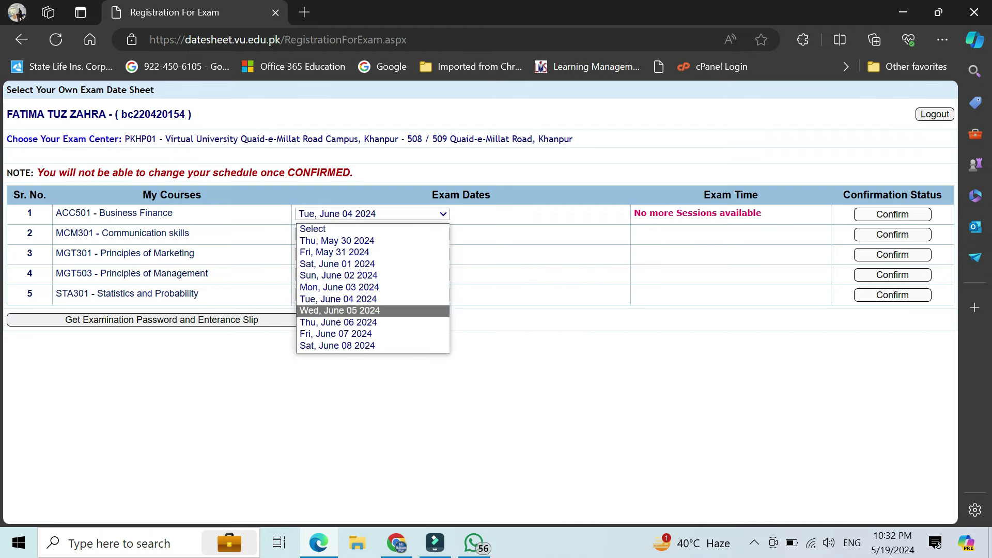
key("Return")
Step: Reload the date sheet page and confirm the PKHP01 Khanpur campus again as the exam center
key("F5")
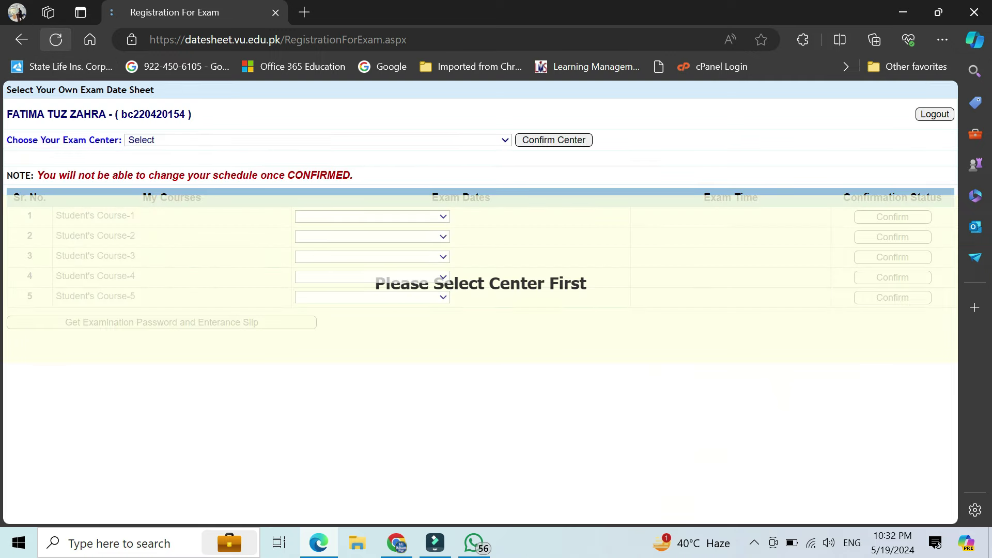
left_click(318, 140)
key("Return")
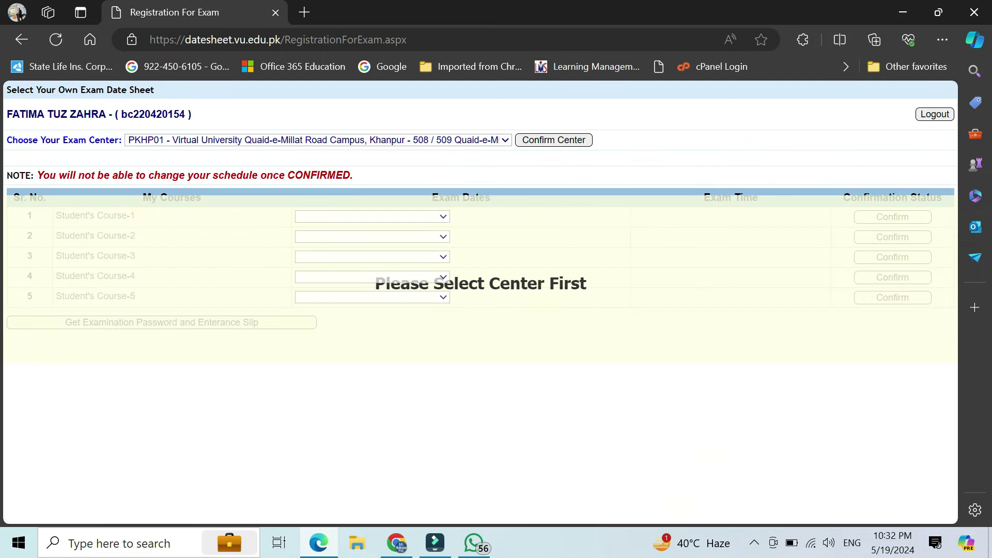
key("Tab")
key("Return")
key("Return")
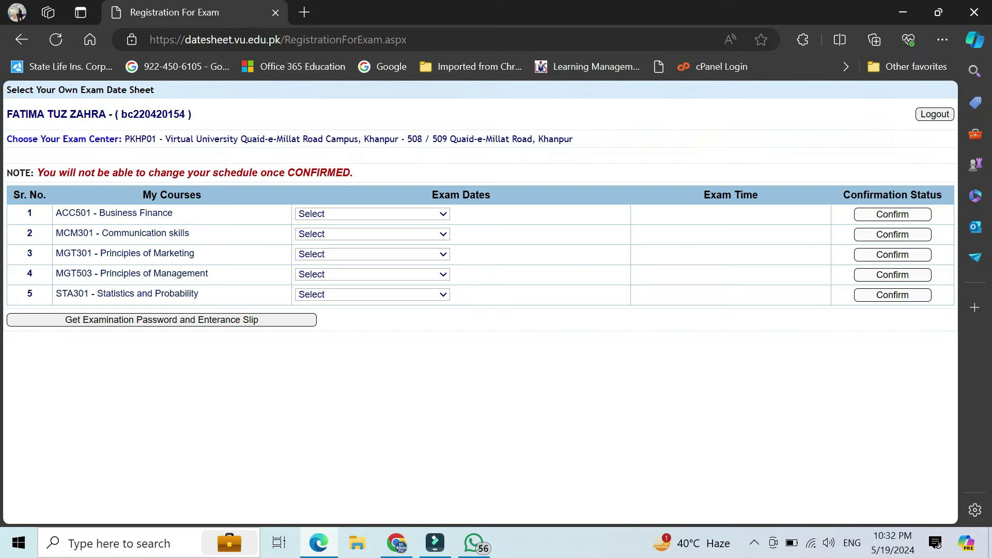
Step: Select Tue, June 04 2024 as the exam date for ACC501 - Business Finance
key("alt+Down")
key("Down")
key("Down")
key("Down")
key("Down")
key("Down")
key("Down")
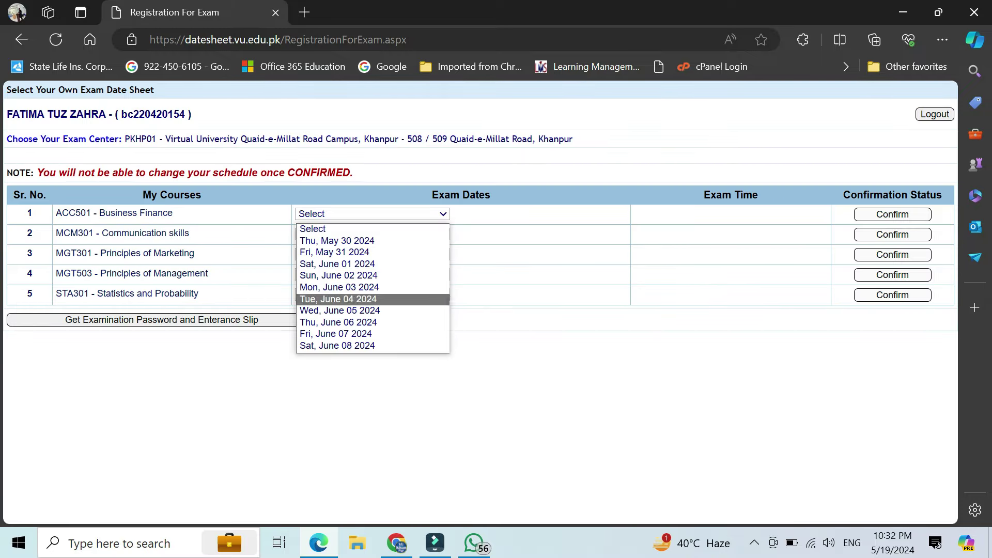
key("Return")
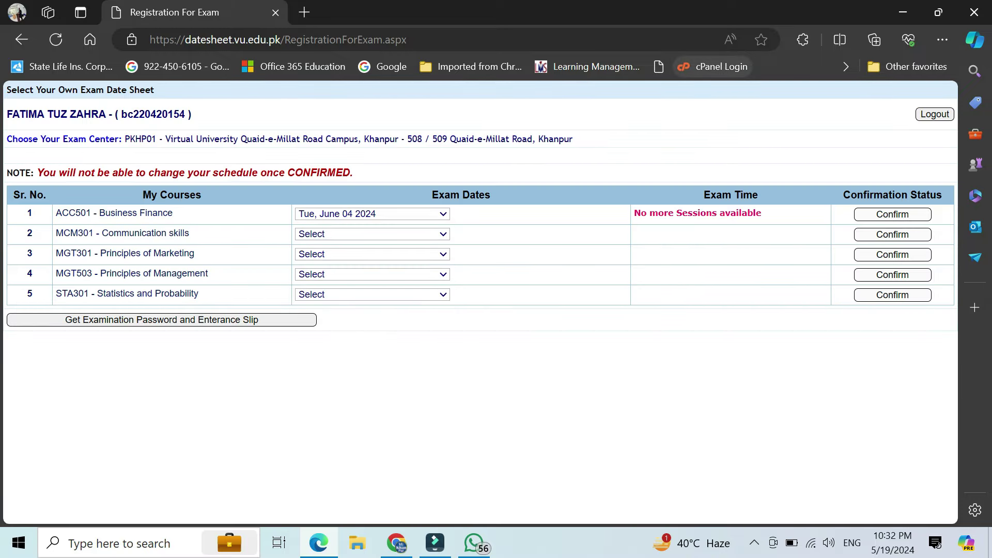
Step: Retry Tue, June 04 2024 as the exam date for ACC501 - Business Finance
left_click(372, 213)
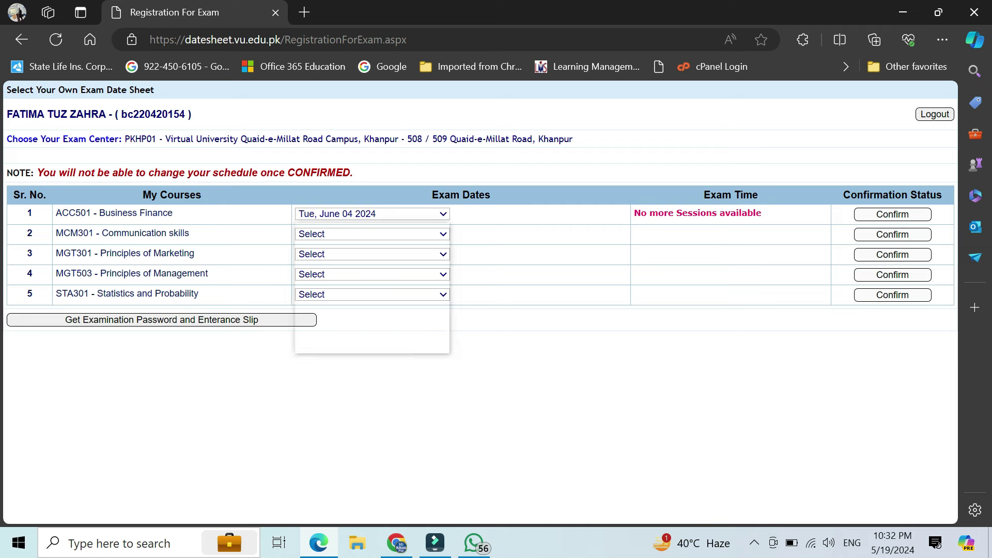
left_click(372, 299)
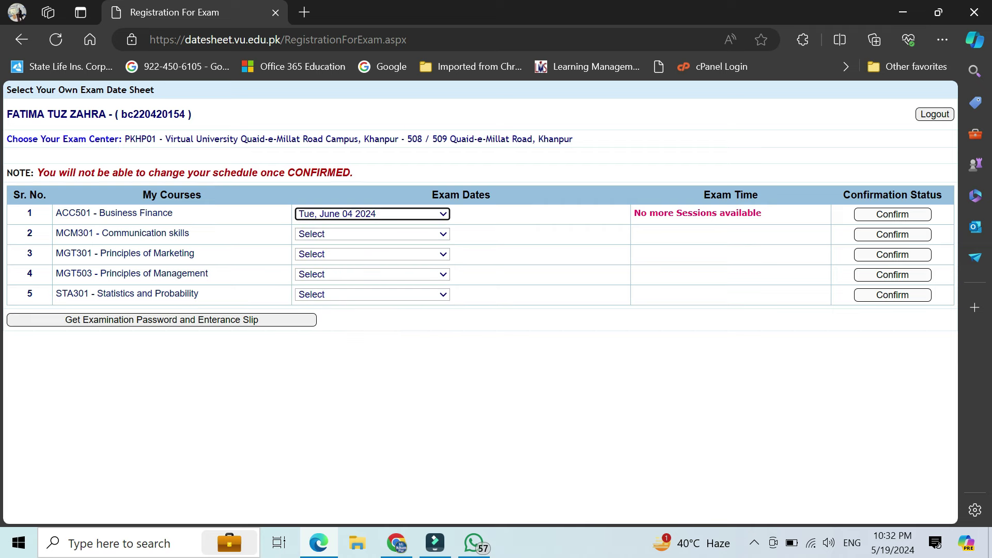
left_click(372, 214)
left_click(372, 299)
left_click(371, 214)
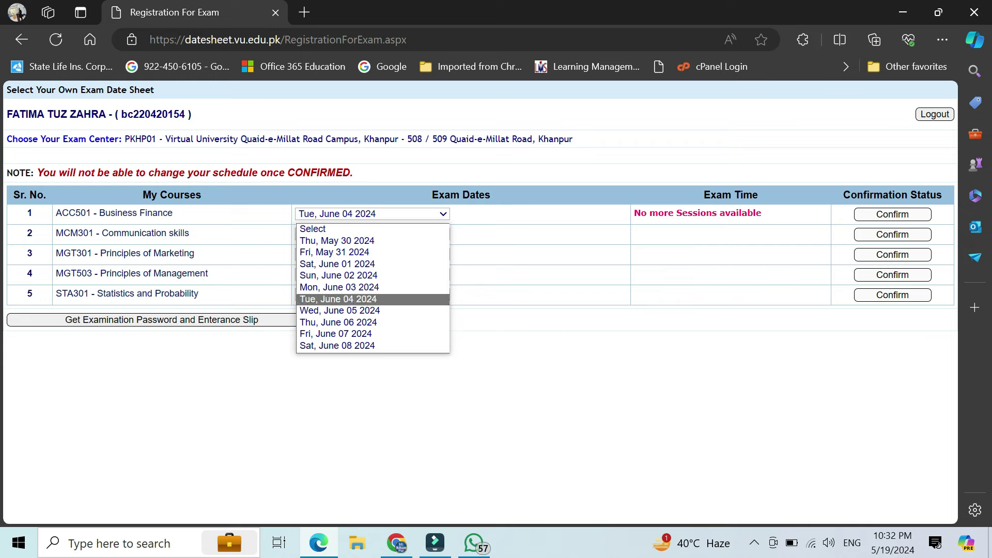
left_click(372, 299)
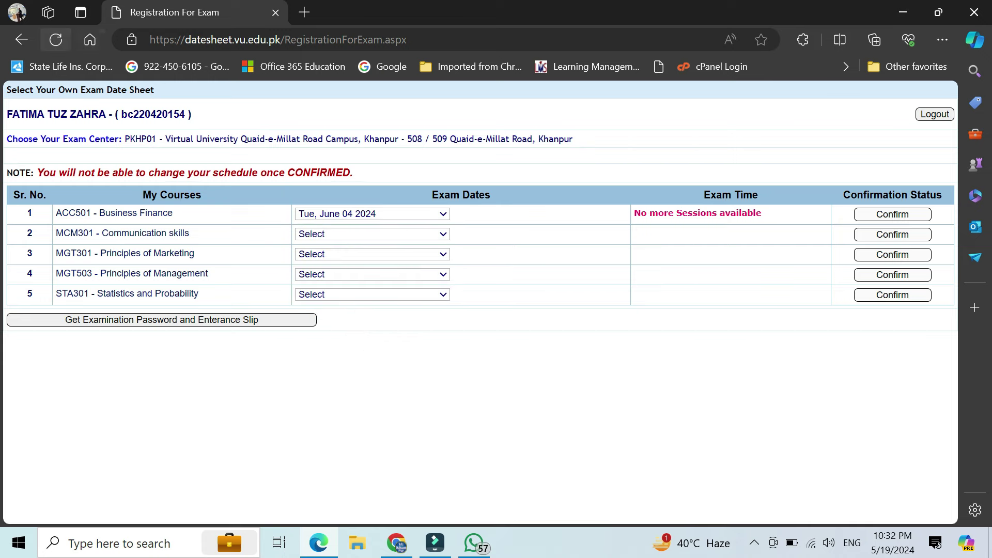
Step: Reload the date sheet page and confirm the PKHP01 Khanpur campus as the exam center
left_click(55, 40)
left_click(317, 140)
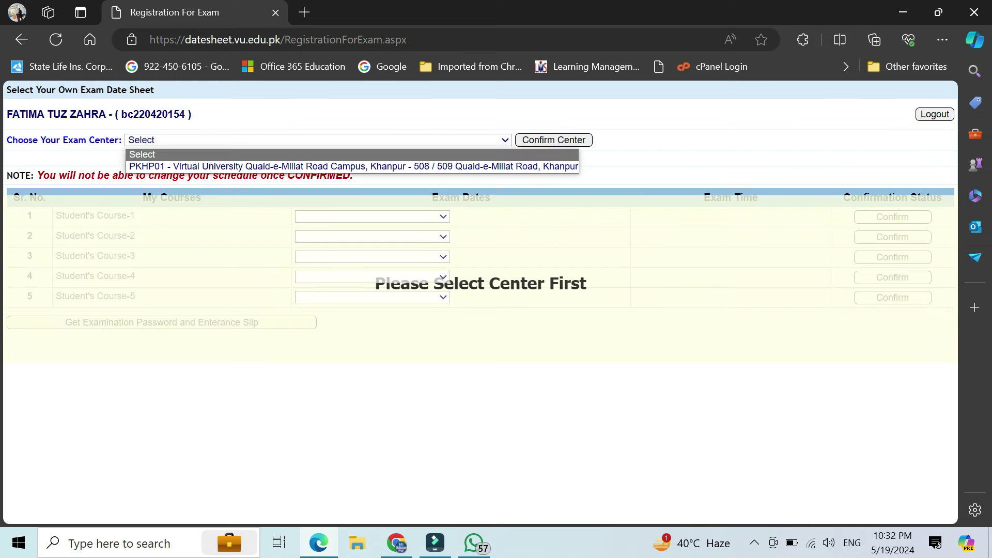
key("Return")
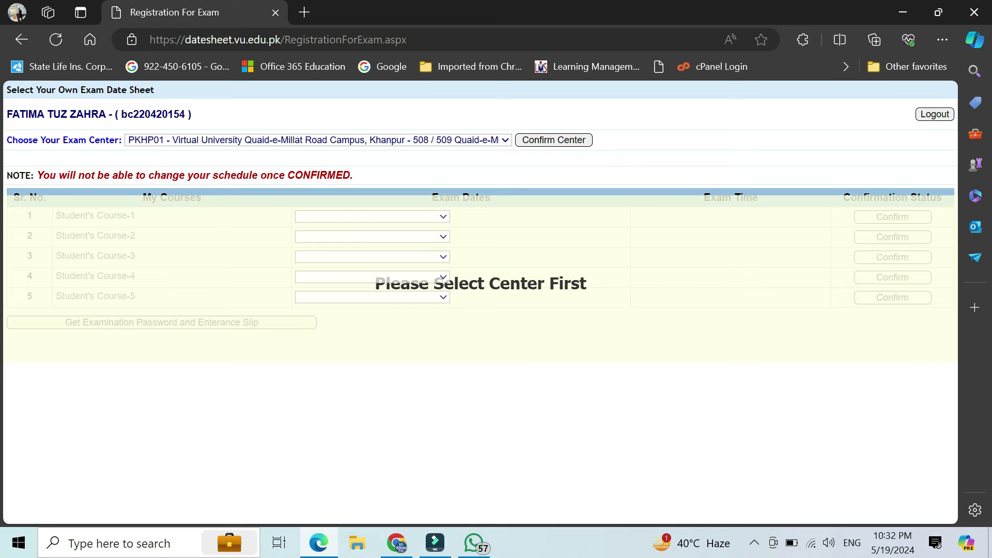
key("Tab")
key("Return")
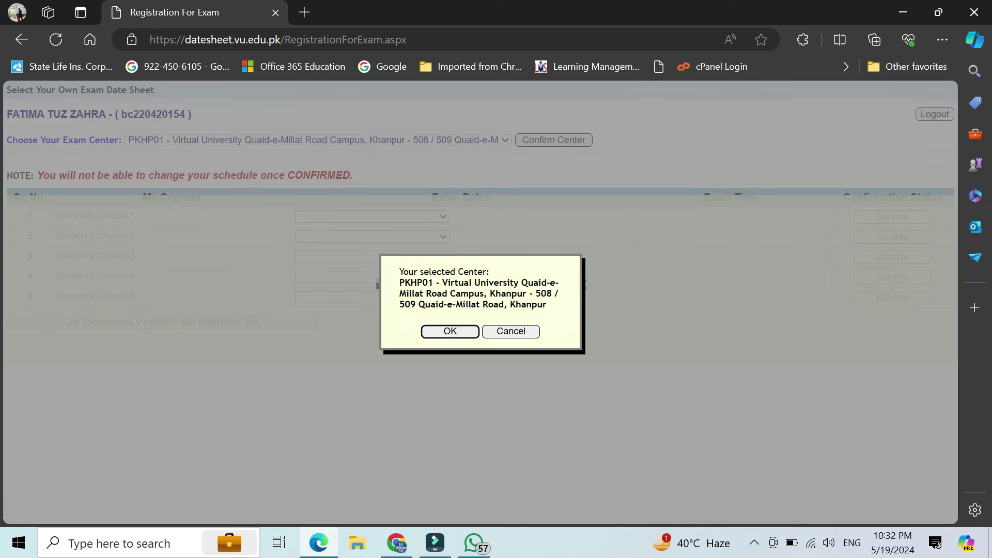
key("Return")
Step: Set the exam date for ACC501 - Business Finance to Tue, June 04 2024
key("alt+Down")
key("Down")
key("Down")
key("Down")
key("Down")
key("Down")
key("Down")
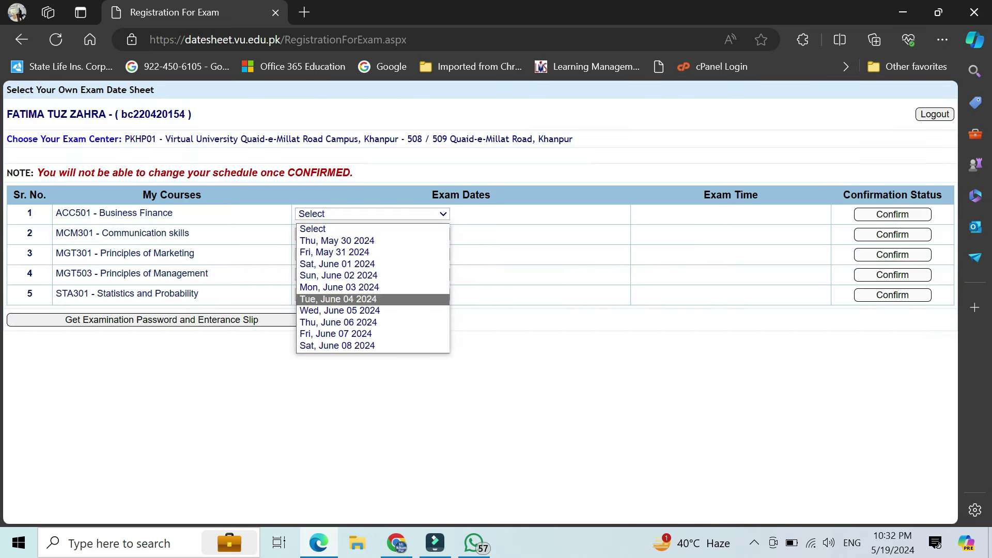
key("Return")
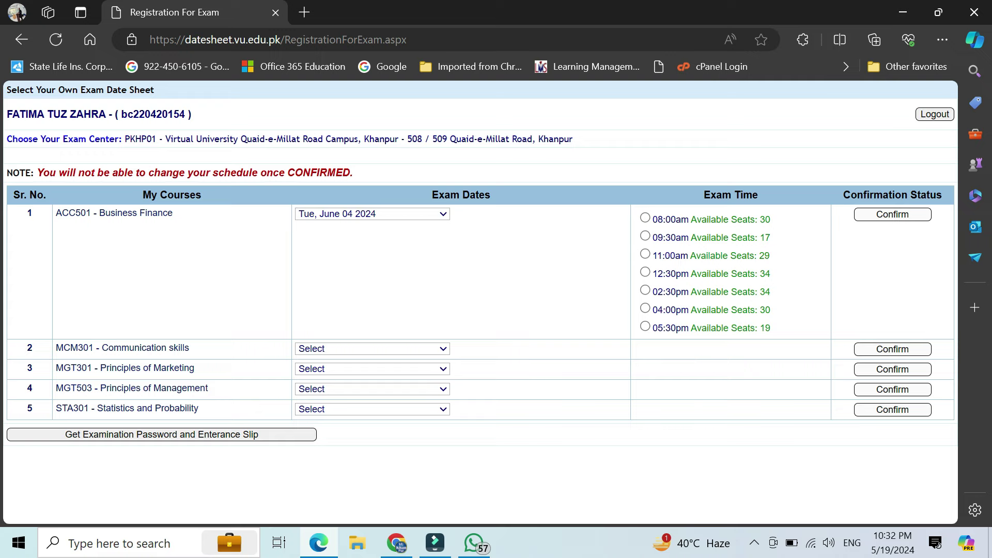
Step: Choose the 08:00am session for ACC501 - Business Finance and confirm its schedule
key("Tab")
key("space")
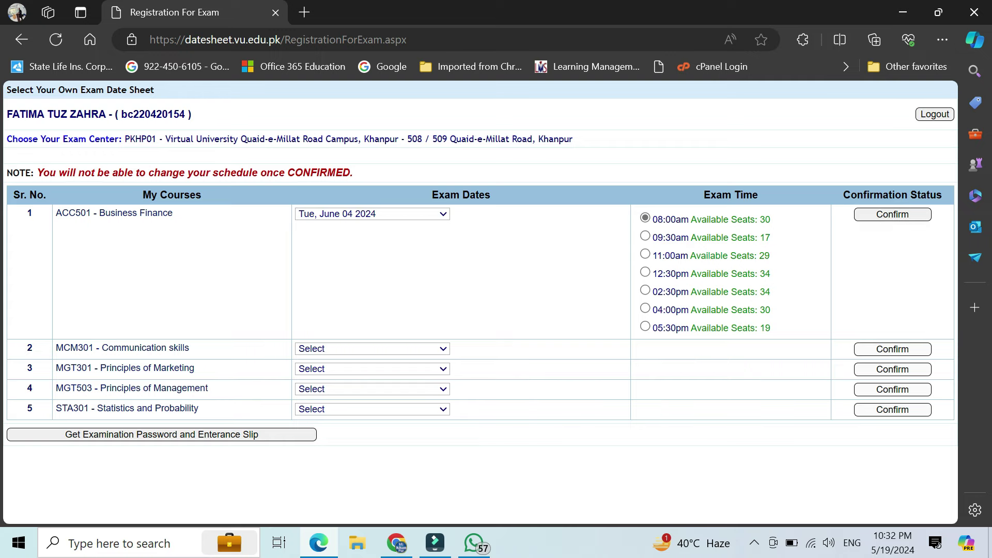
key("Tab")
key("Return")
key("Return")
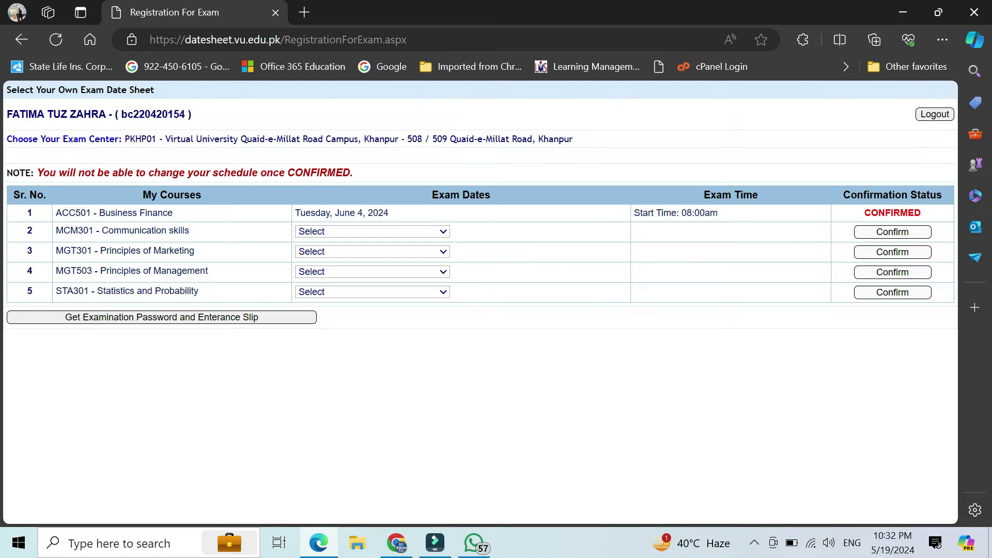
Step: Set the exam date for MCM301 - Communication skills to Wed, June 05 2024
key("alt+Down")
key("Down")
key("Down")
key("Down")
key("Down")
key("Down")
key("Down")
key("Down")
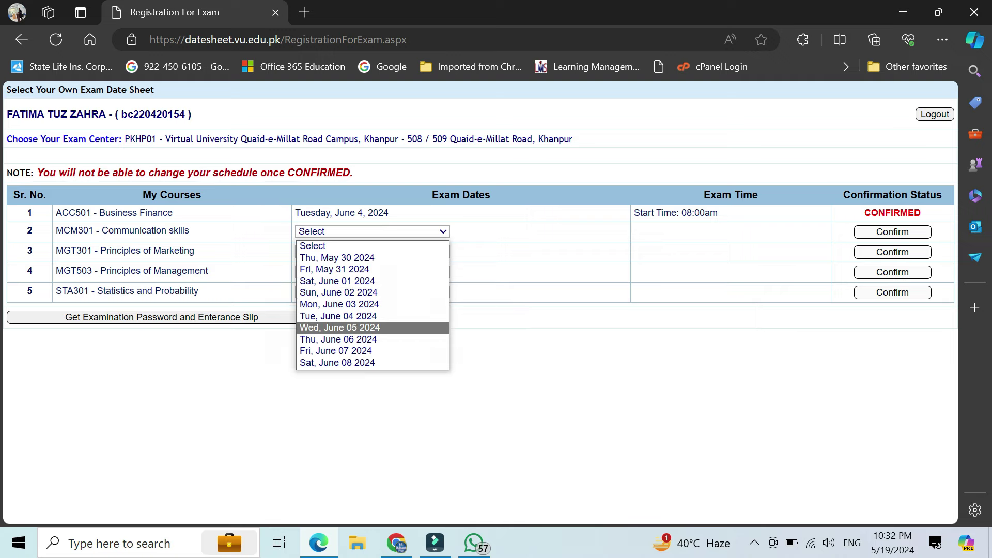
key("Return")
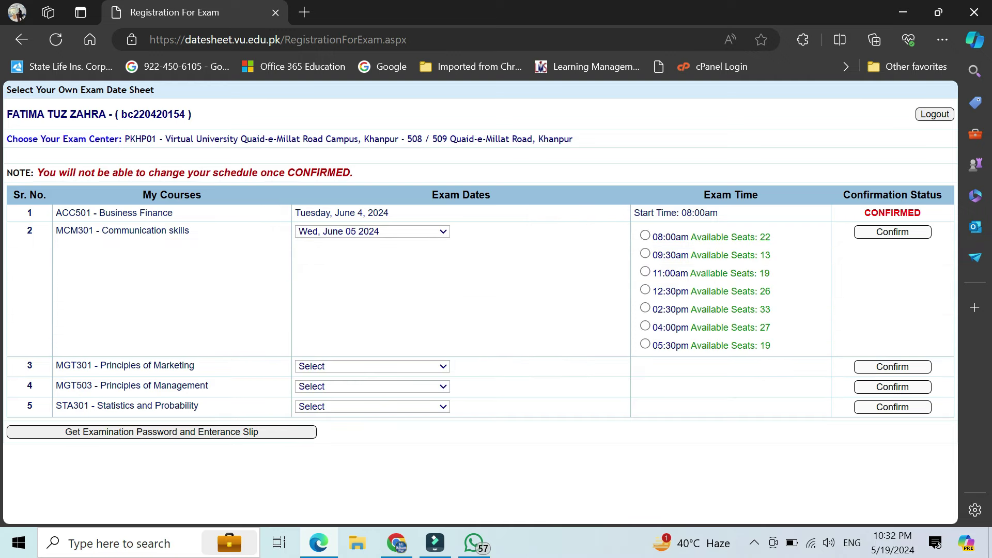
Step: Choose the 08:00am session for MCM301 - Communication skills and confirm its schedule
left_click(645, 236)
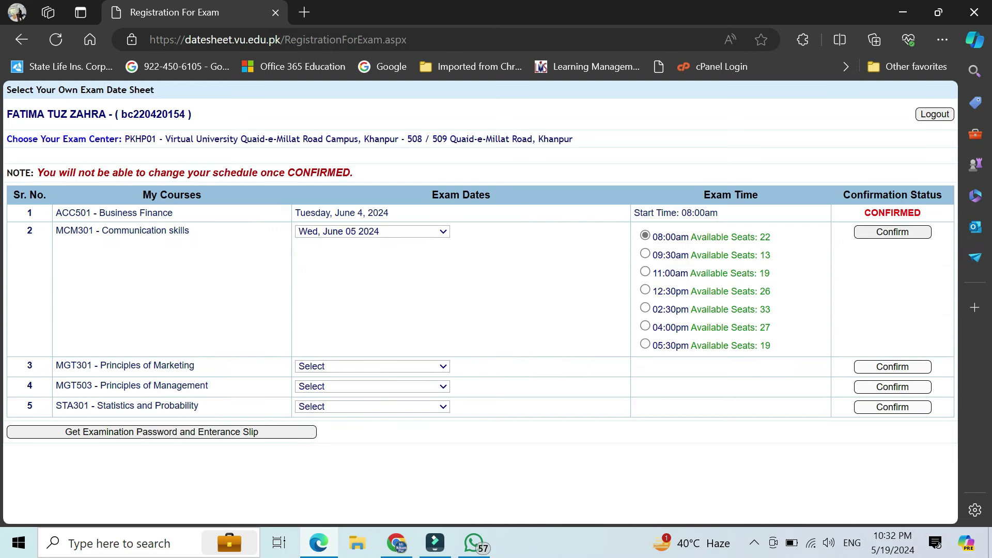
key("Tab")
key("Return")
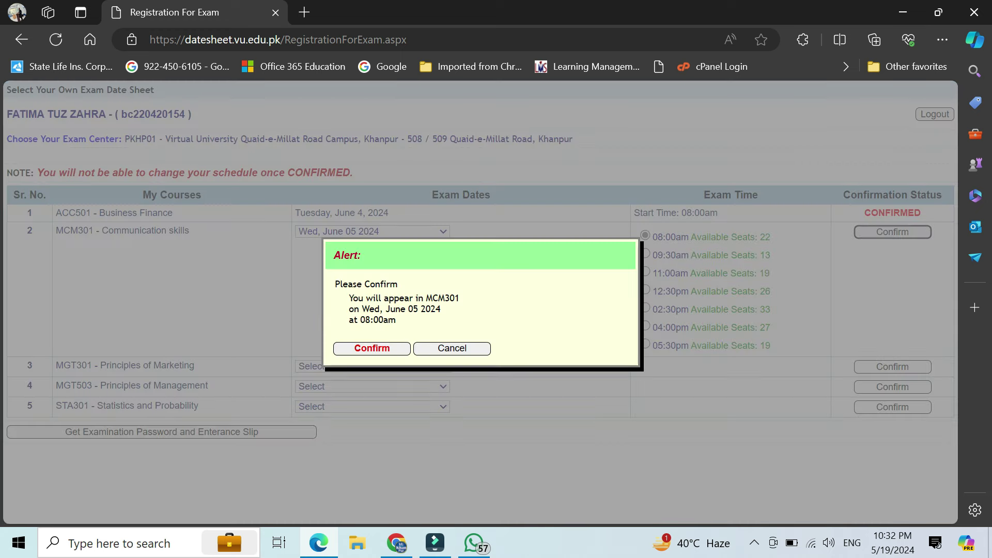
key("Return")
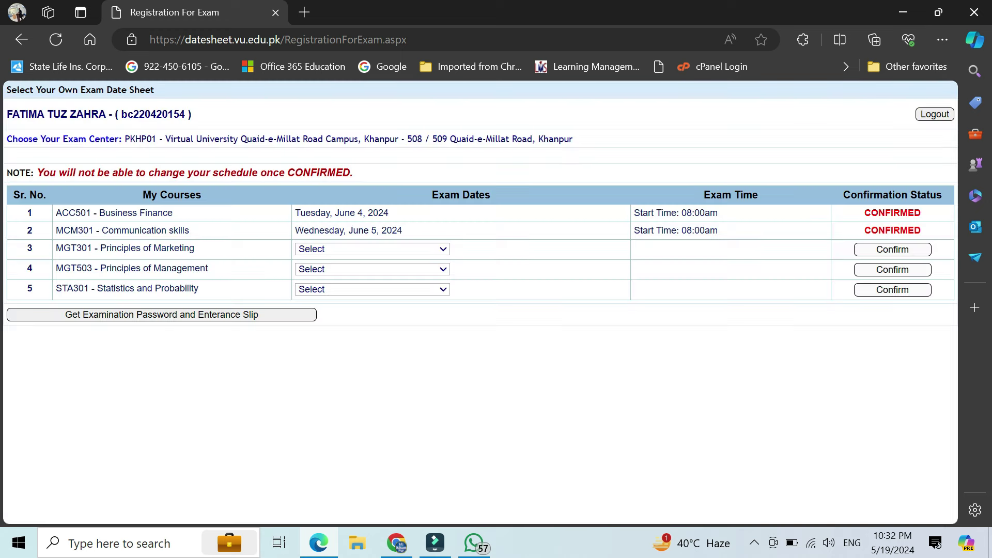
Step: Schedule MGT301 - Principles of Marketing for Thu, June 06 2024 at 08:00am and confirm it
left_click(371, 250)
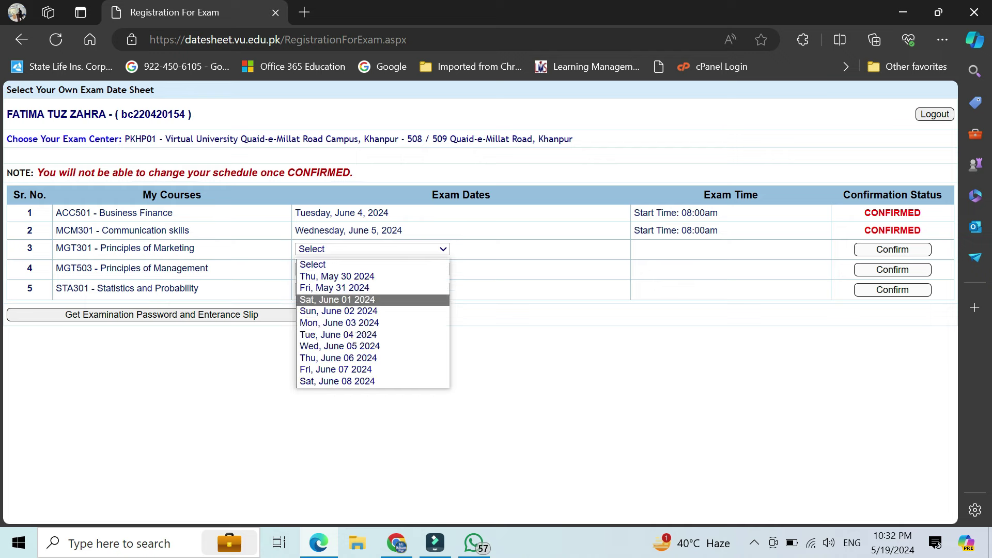
left_click(338, 358)
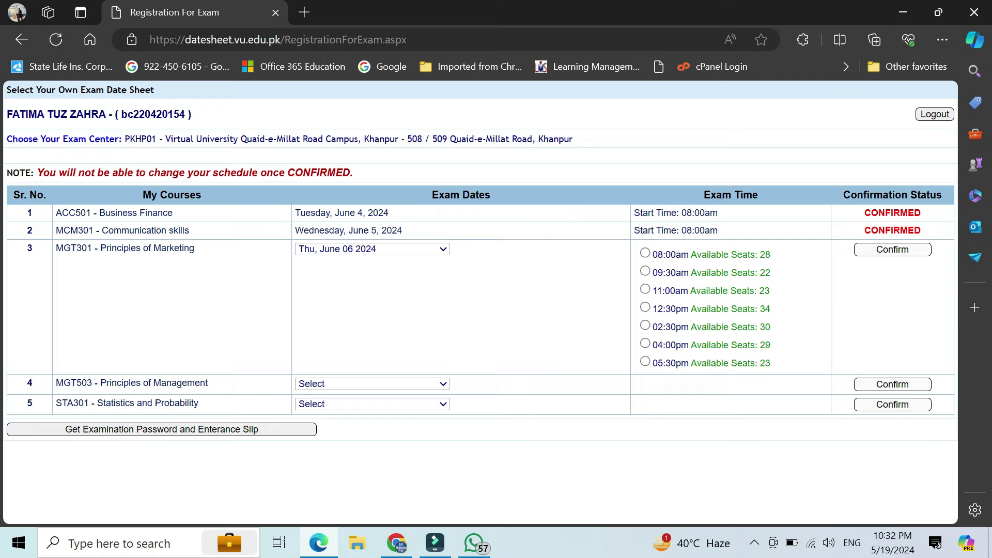
left_click(645, 253)
left_click(893, 249)
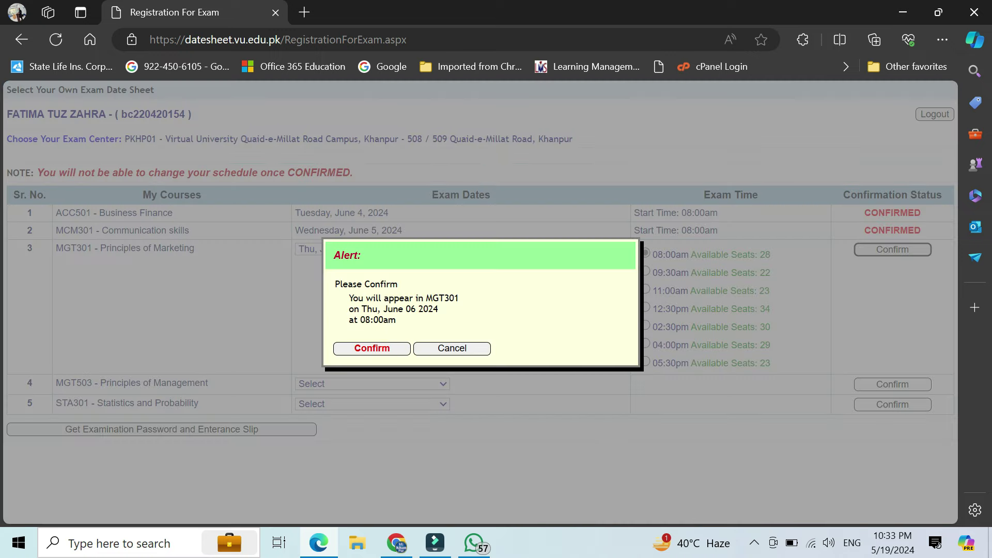
key("Return")
Step: Schedule MGT503 - Principles of Management for Fri, June 07 2024 at 08:00am and confirm it
left_click(372, 267)
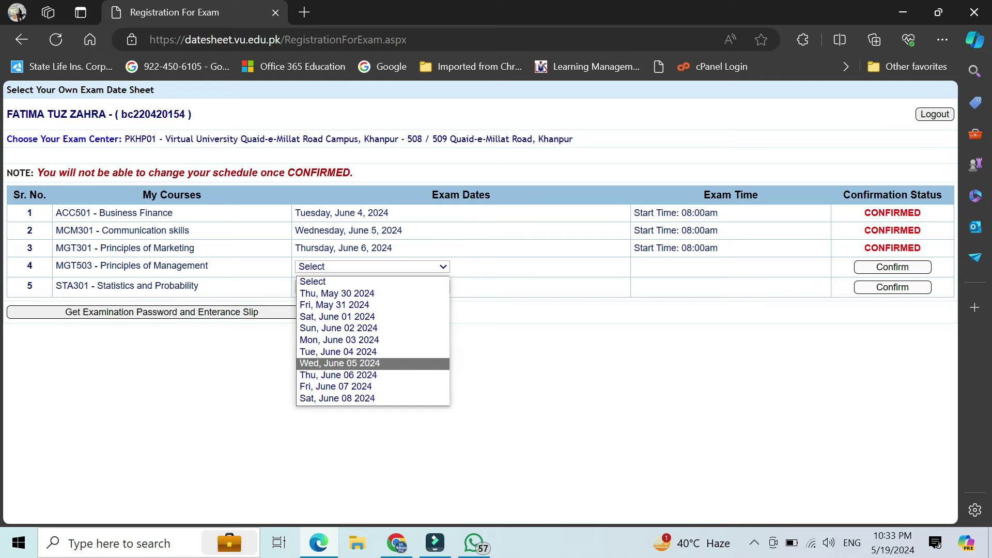
left_click(335, 386)
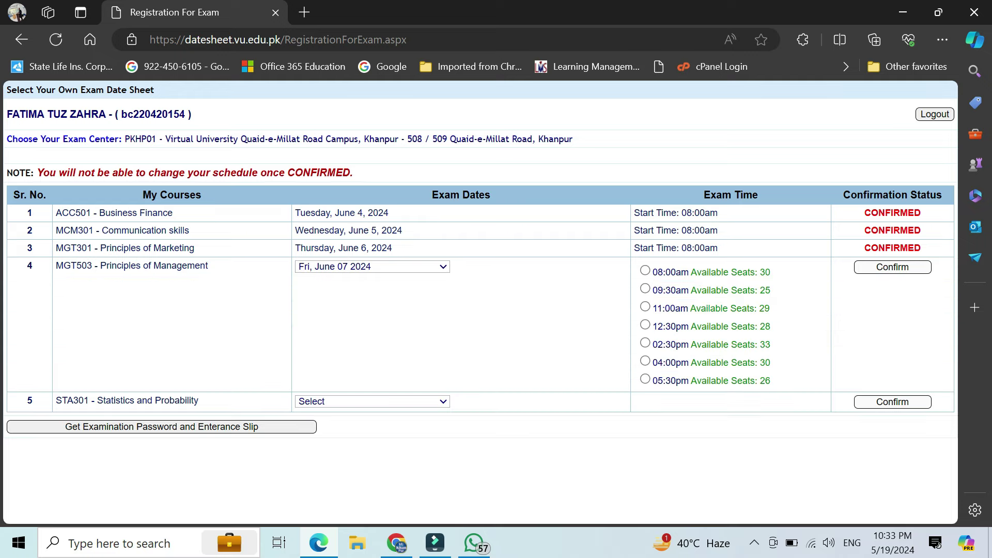
left_click(645, 270)
left_click(893, 267)
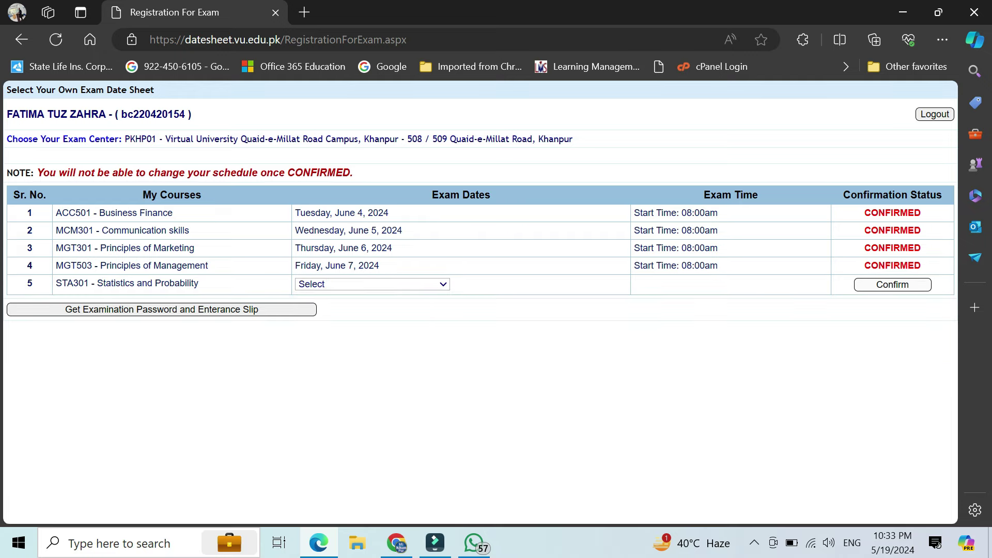
Step: Schedule STA301 - Statistics and Probability for Sat, June 08 2024 at 08:00am and confirm it
left_click(372, 284)
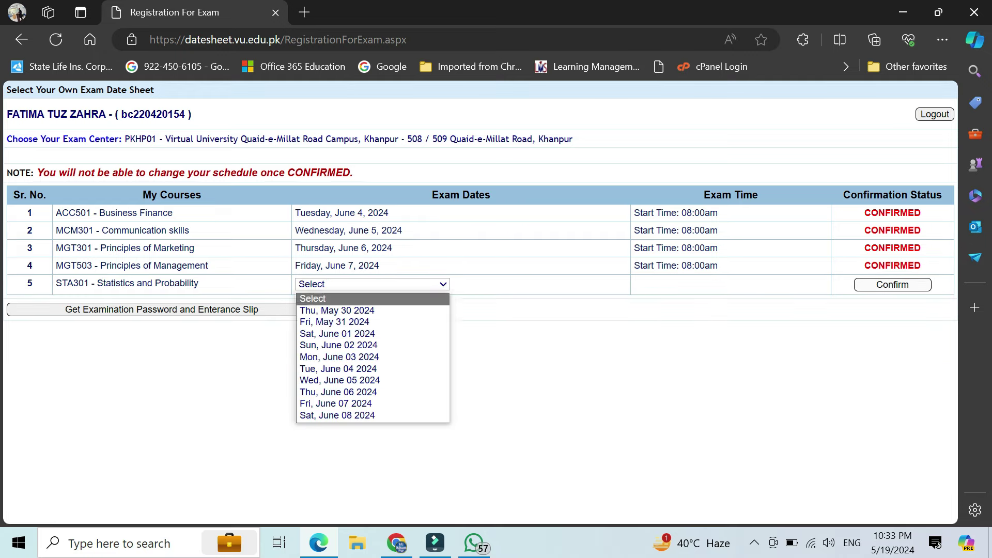
left_click(337, 415)
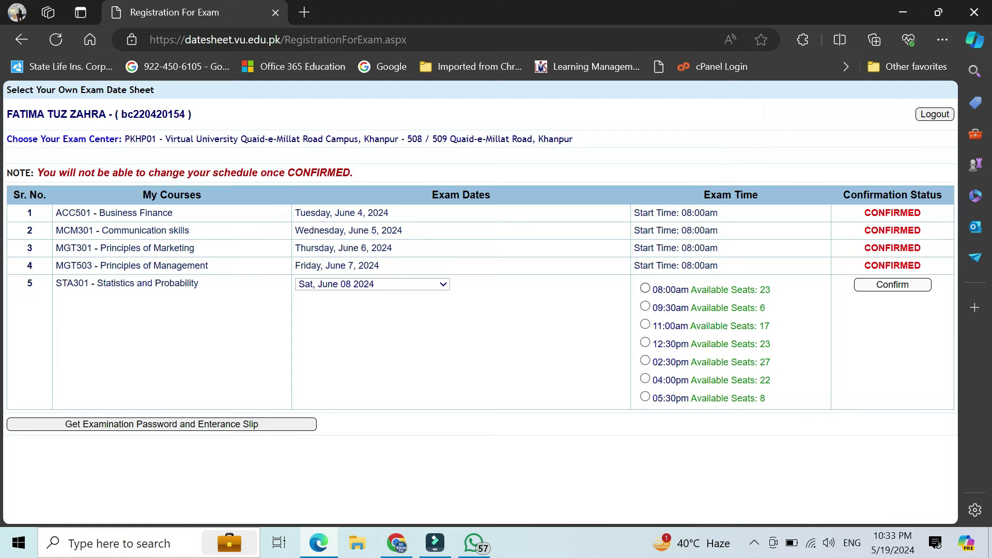
left_click(645, 288)
left_click(893, 285)
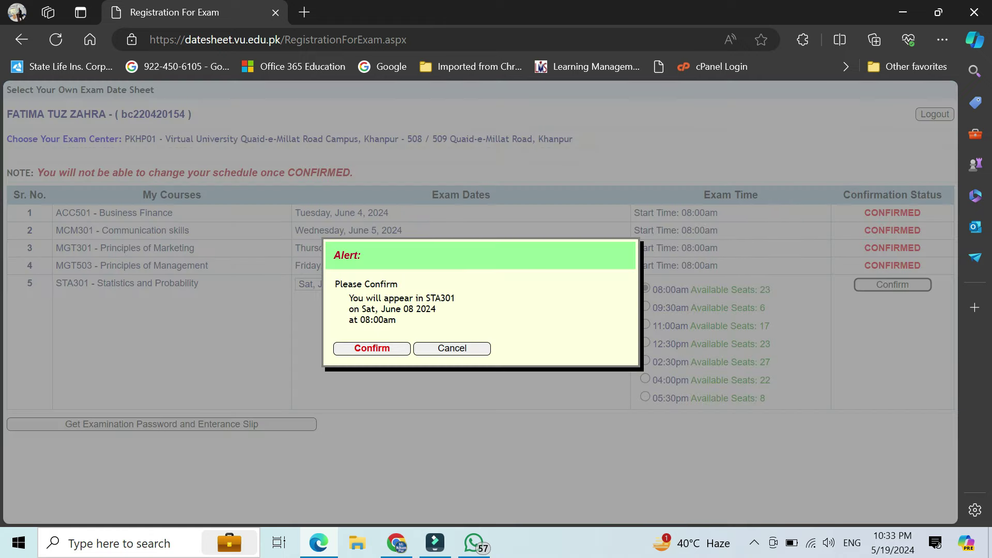
left_click(372, 349)
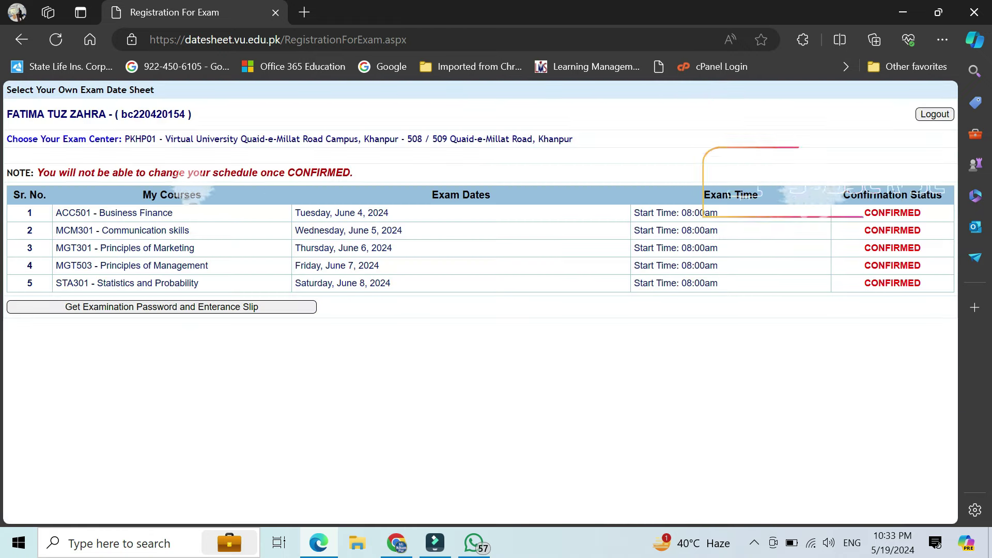
Step: Get the exam entrance slip with the examination password and email it to the student
left_click(161, 306)
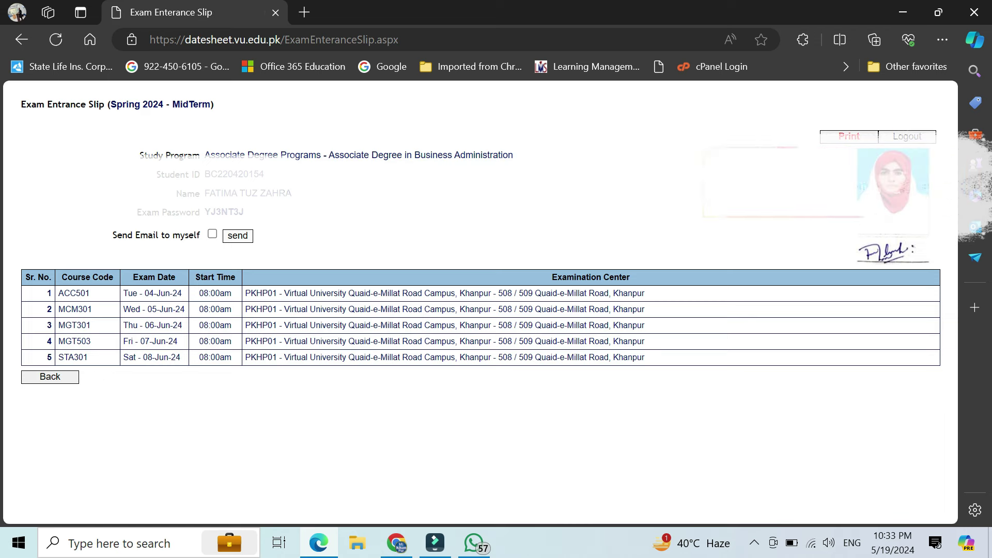
left_click(212, 234)
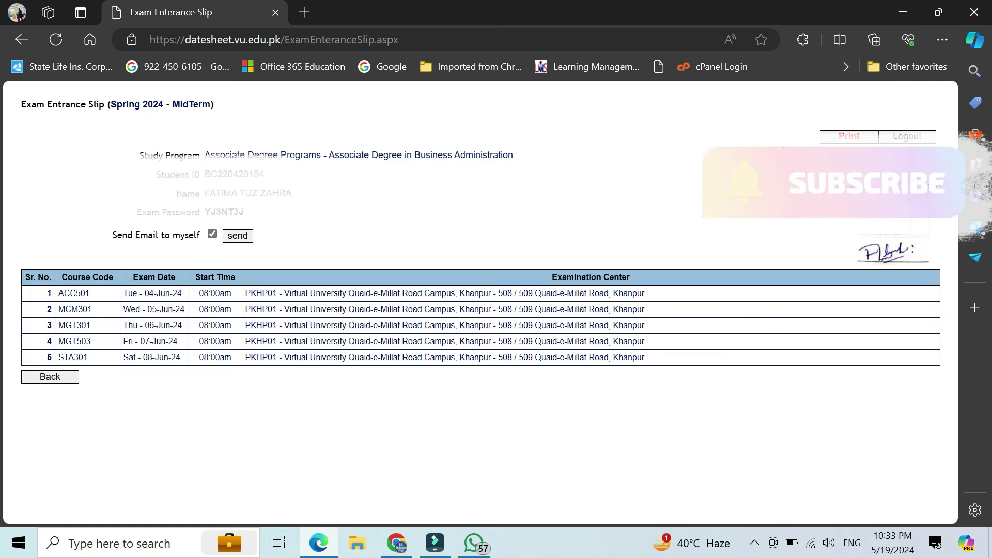
left_click(238, 235)
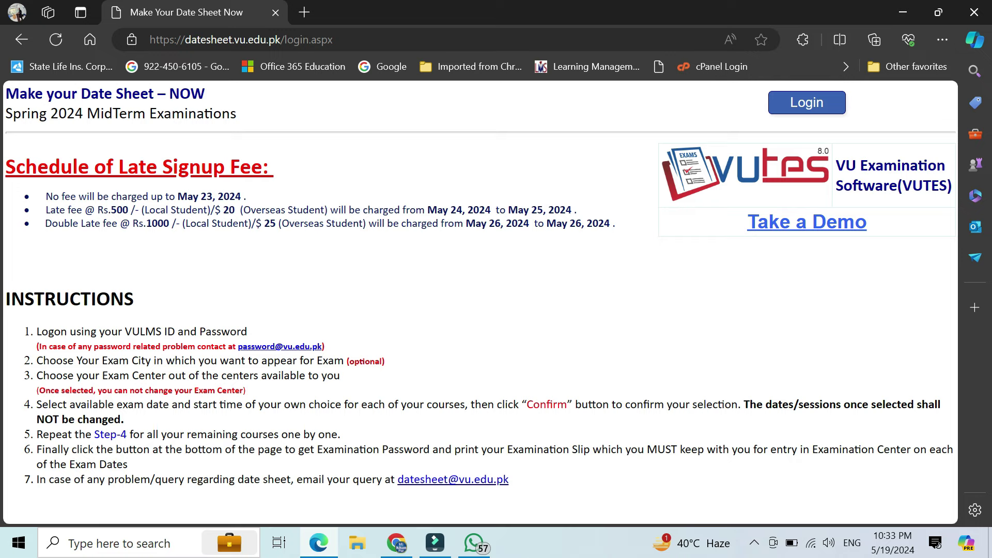
Step: Switch to Chrome to show the videos of the vu ideas YouTube channel
left_click(396, 543)
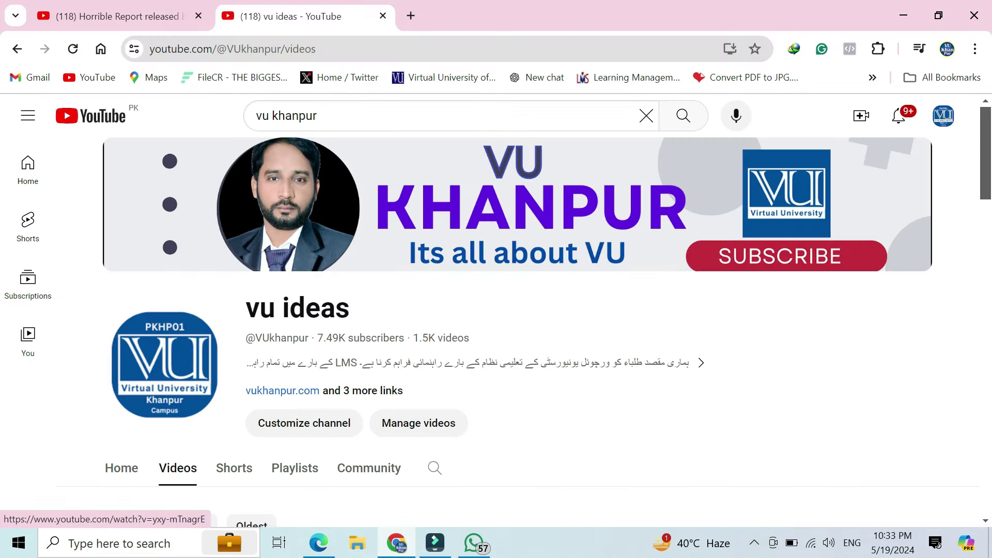